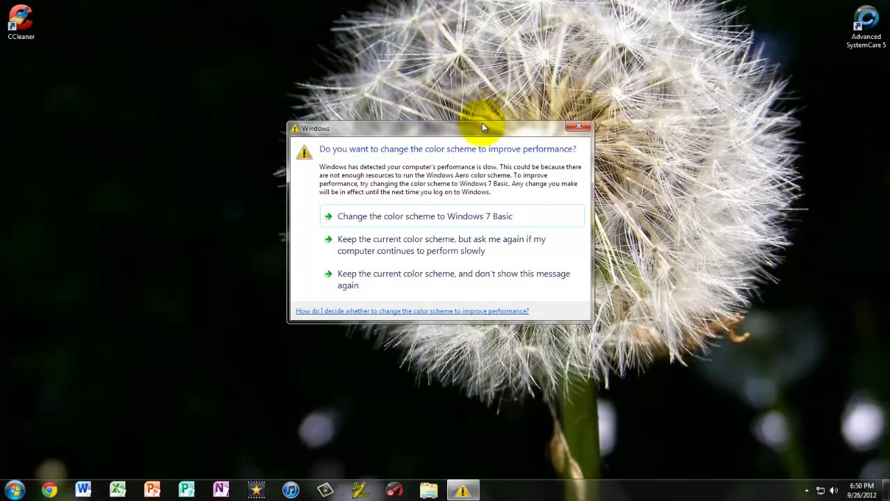
- Keep the current colour scheme and stop future slow-performance warnings about it
{"action": "left_click", "coordinate": [530, 273]}
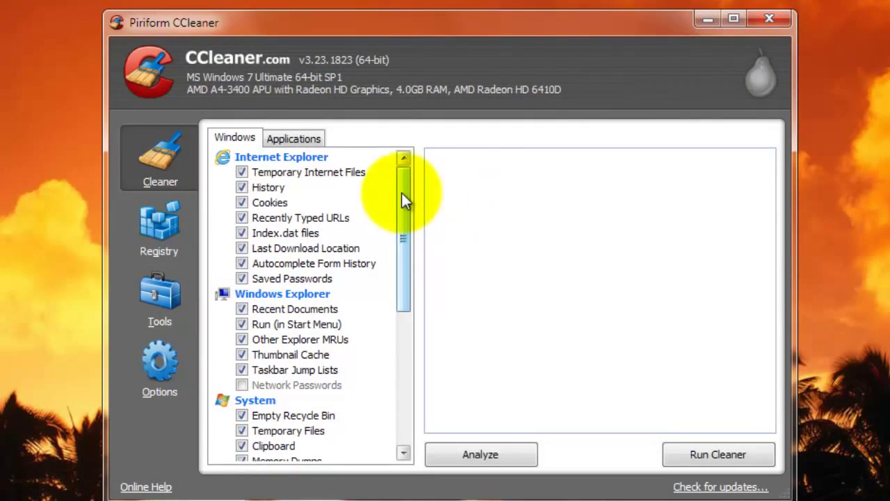
{"action": "left_click_drag", "start_coordinate": [403, 194], "coordinate": [393, 173]}
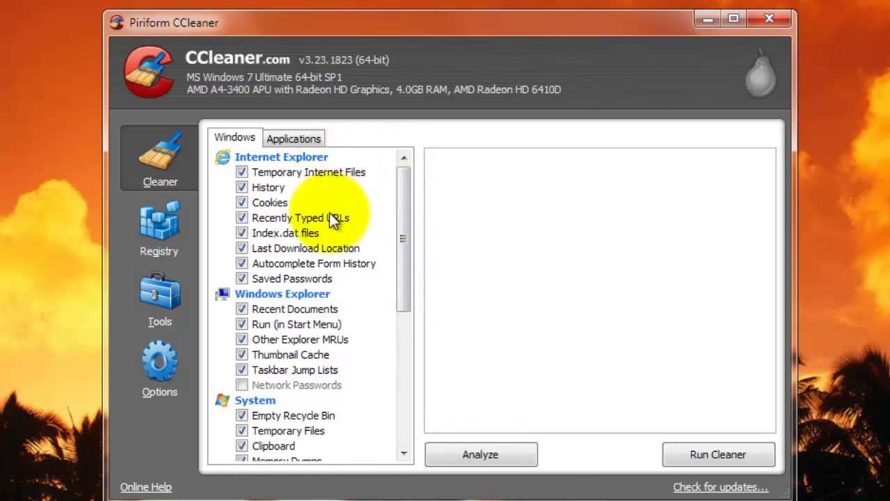
{"action": "scroll", "coordinate": [332, 233], "scroll_direction": "down", "scroll_amount": 1}
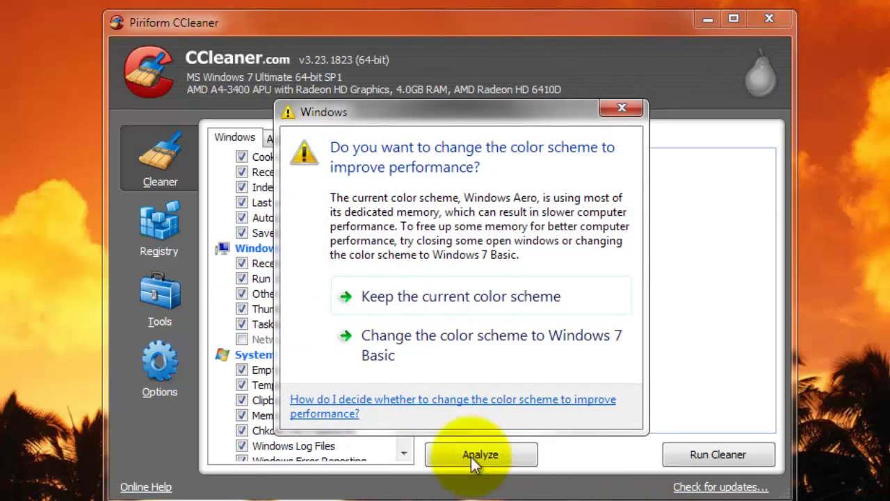
{"action": "left_click", "coordinate": [464, 302]}
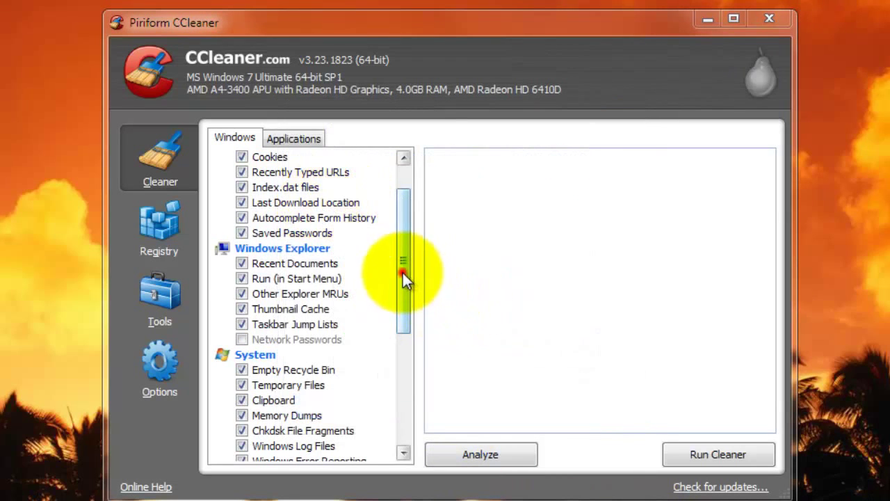
{"action": "left_click_drag", "start_coordinate": [403, 276], "coordinate": [408, 239]}
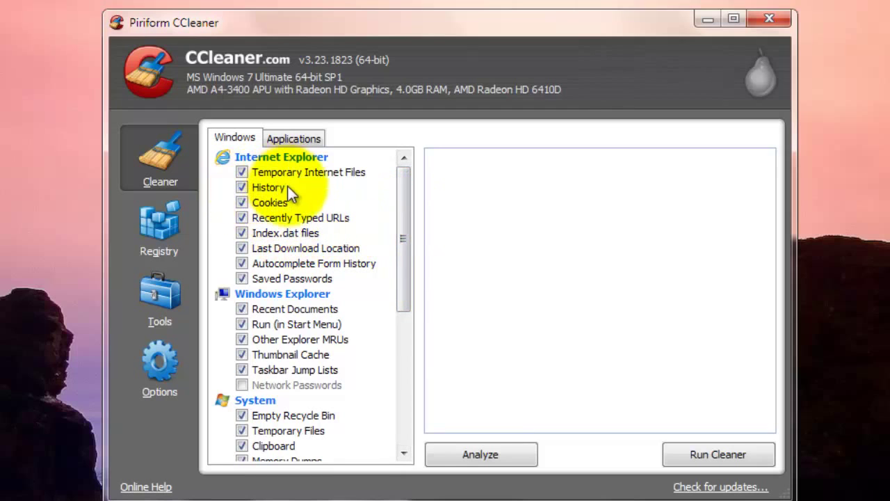
{"action": "left_click", "coordinate": [243, 172]}
{"action": "left_click", "coordinate": [243, 173]}
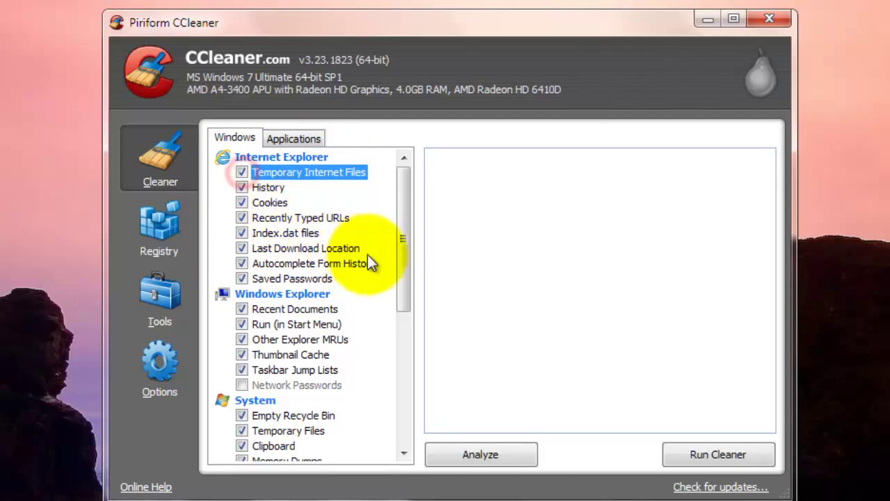
{"action": "mouse_move", "coordinate": [409, 186]}
{"action": "left_mouse_down"}
{"action": "mouse_move", "coordinate": [404, 199]}
{"action": "mouse_move", "coordinate": [403, 177]}
{"action": "left_mouse_up"}
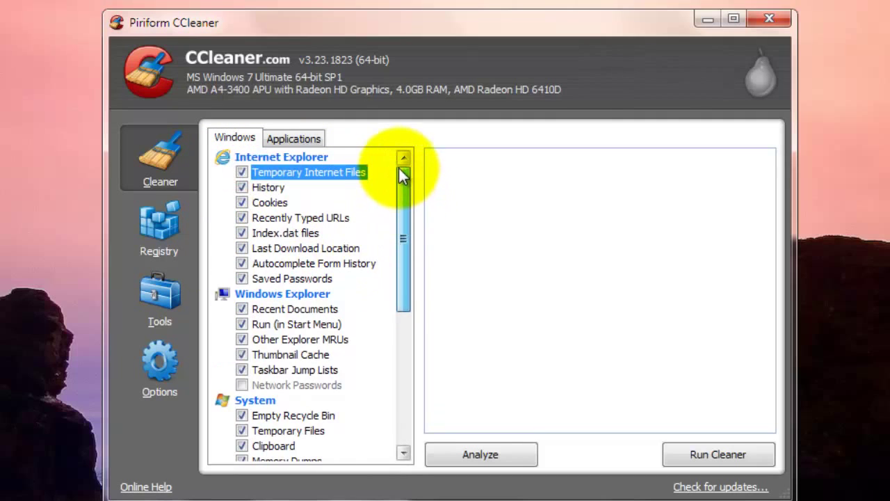
{"action": "left_click", "coordinate": [240, 172]}
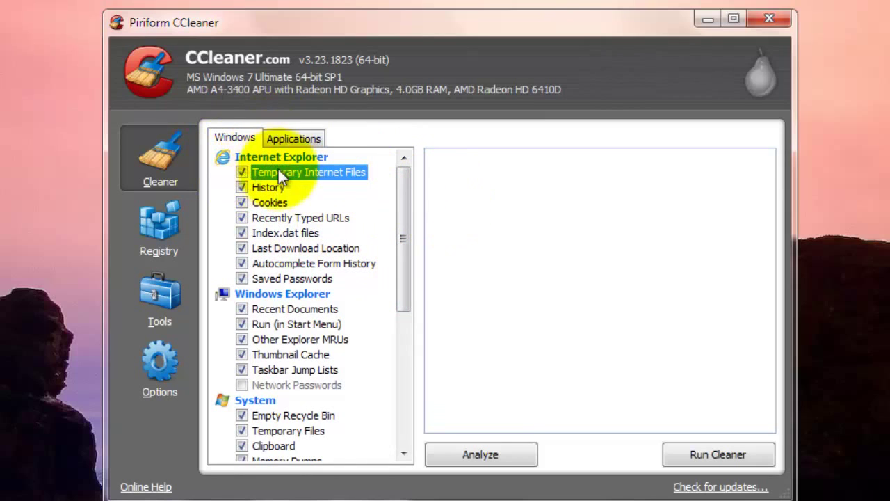
{"action": "left_click_drag", "start_coordinate": [407, 192], "coordinate": [408, 371]}
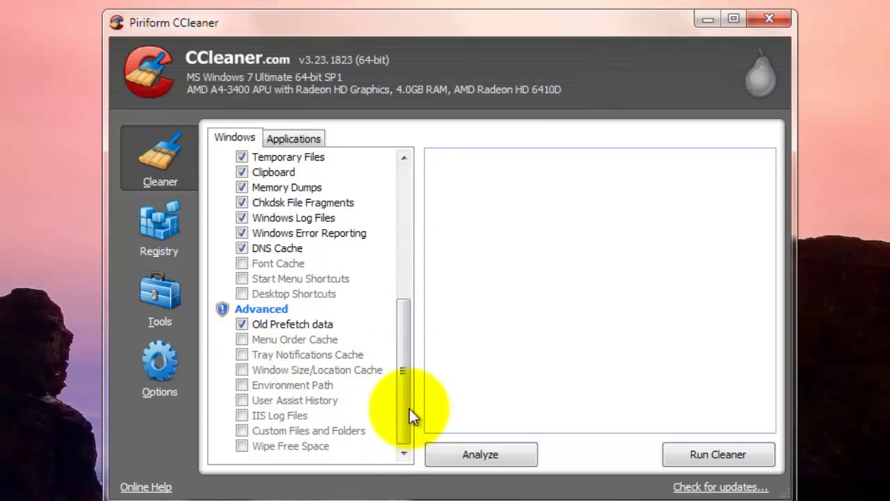
{"action": "left_click_drag", "start_coordinate": [409, 407], "coordinate": [385, 221]}
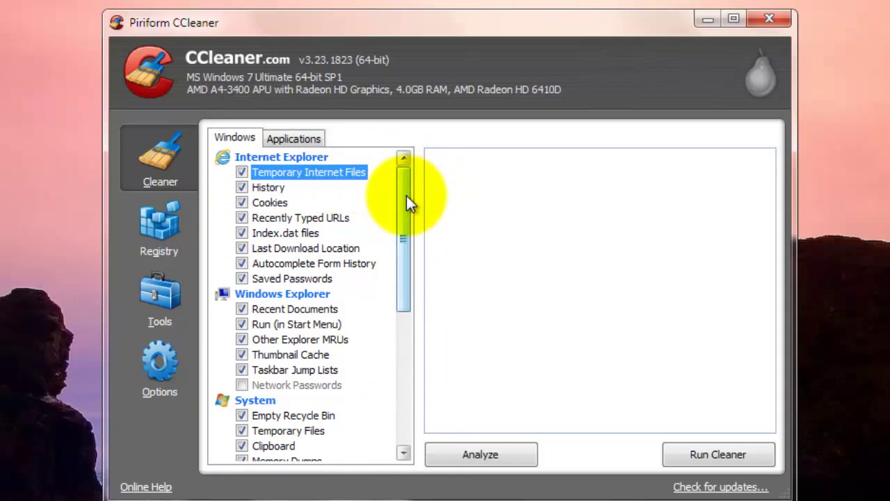
{"action": "left_click_drag", "start_coordinate": [406, 196], "coordinate": [417, 215]}
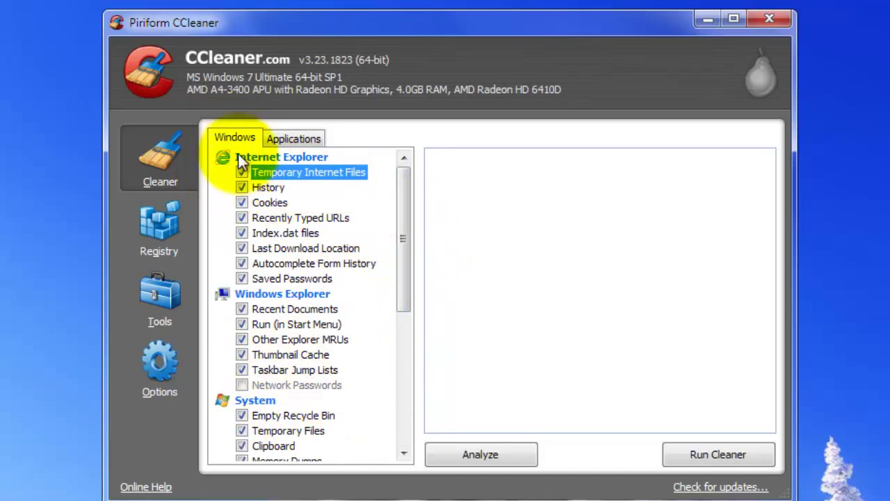
- Untick RegEdit in the Applications cleaning list, keeping McAfee AntiVirus ticked, then return to Windows items
{"action": "left_click", "coordinate": [295, 140]}
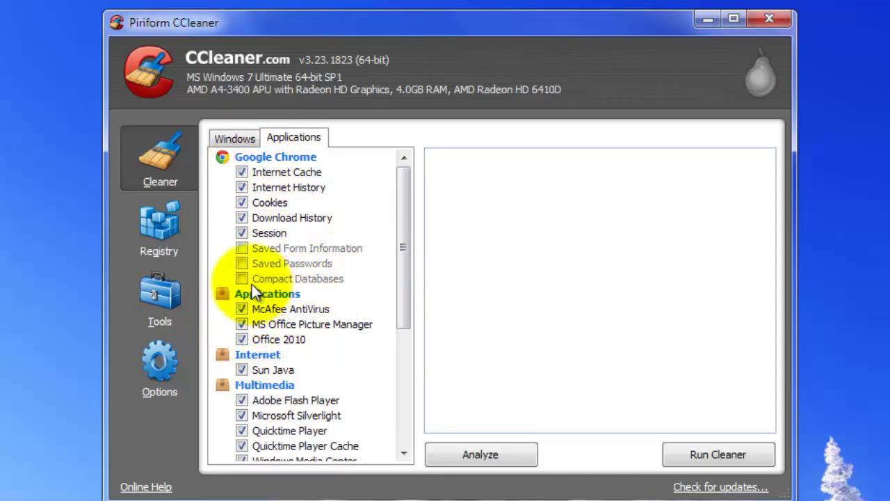
{"action": "left_click", "coordinate": [241, 309]}
{"action": "left_click", "coordinate": [242, 308]}
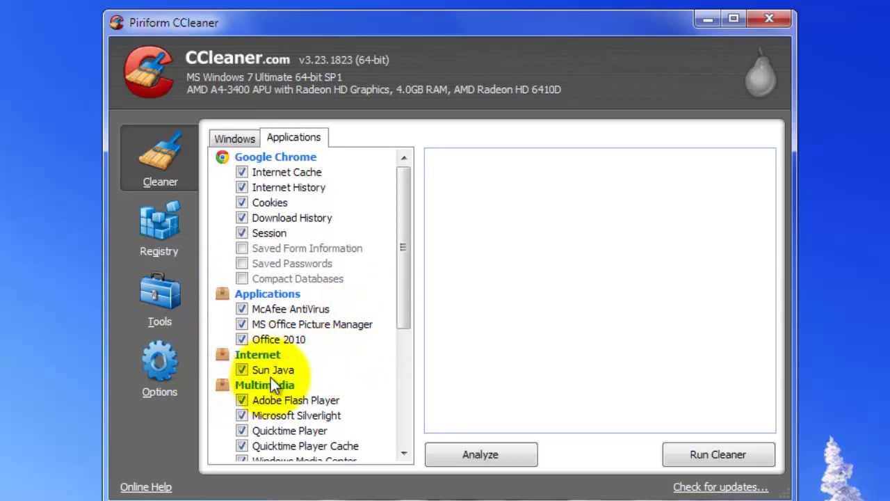
{"action": "left_click_drag", "start_coordinate": [403, 320], "coordinate": [403, 361]}
{"action": "left_click_drag", "start_coordinate": [403, 287], "coordinate": [406, 359]}
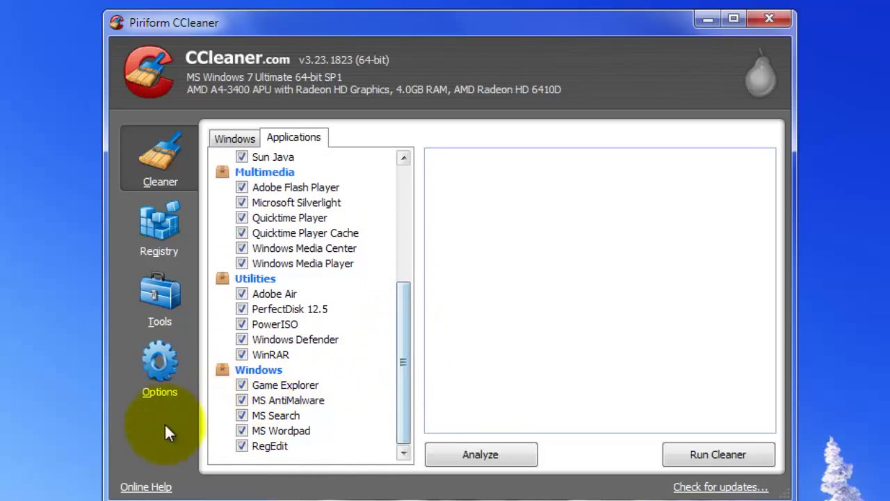
{"action": "left_click", "coordinate": [245, 448]}
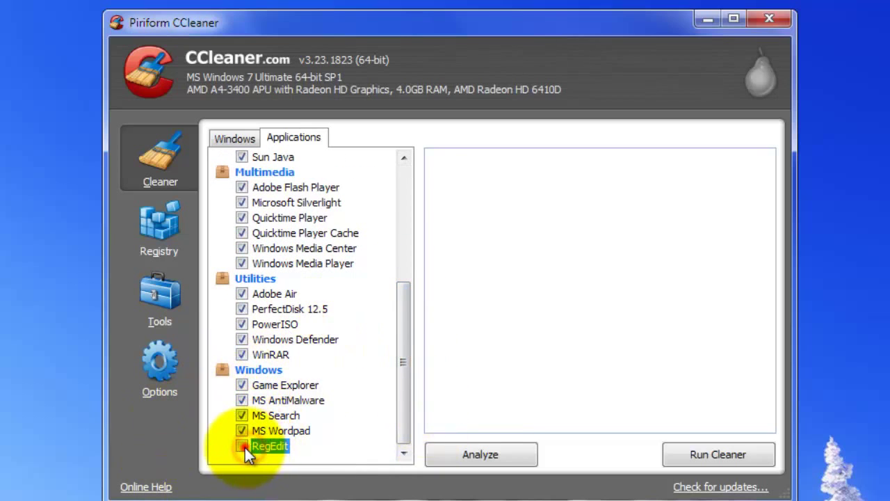
{"action": "left_click_drag", "start_coordinate": [409, 347], "coordinate": [410, 170]}
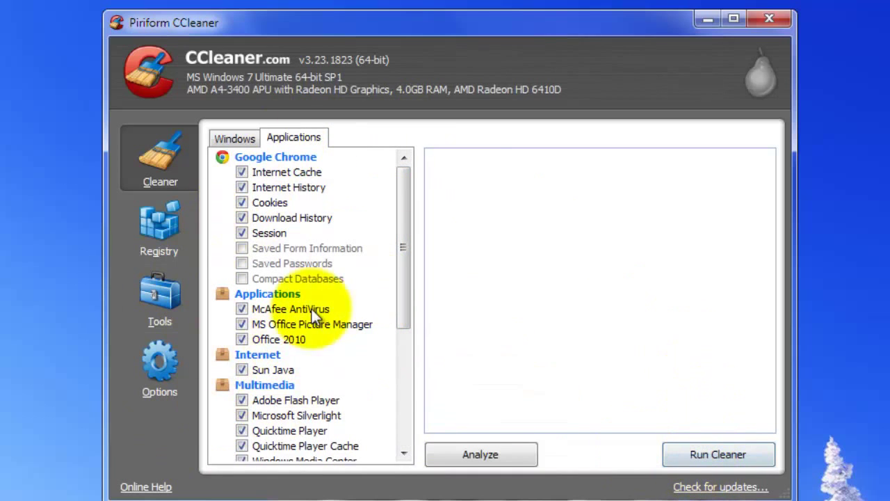
{"action": "left_click", "coordinate": [241, 136]}
- Run the cleaner and highlight the completion and 1.62 KB removed result lines
{"action": "left_click", "coordinate": [706, 456]}
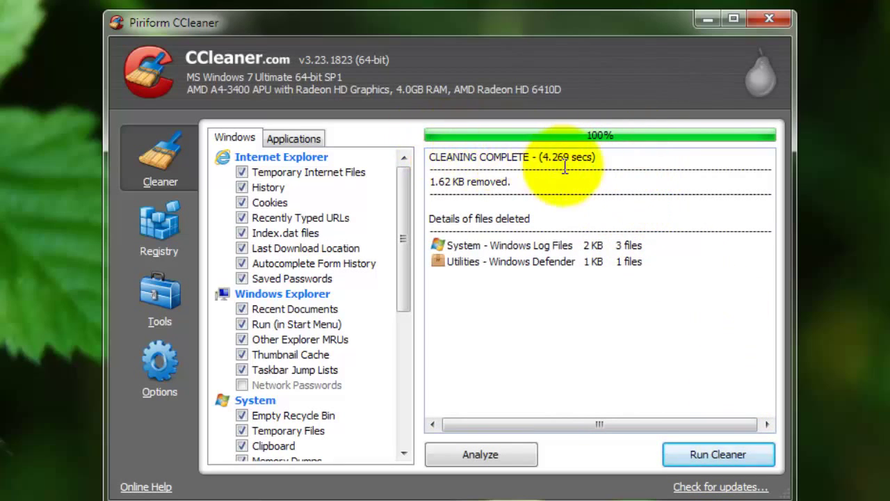
{"action": "left_click_drag", "start_coordinate": [611, 165], "coordinate": [338, 157]}
{"action": "left_click", "coordinate": [615, 167]}
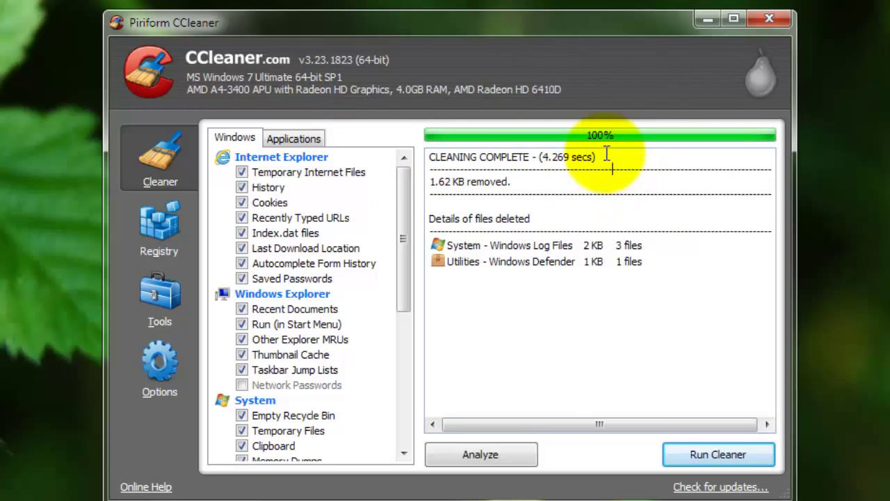
{"action": "left_click_drag", "start_coordinate": [606, 157], "coordinate": [435, 153]}
{"action": "left_click", "coordinate": [512, 193]}
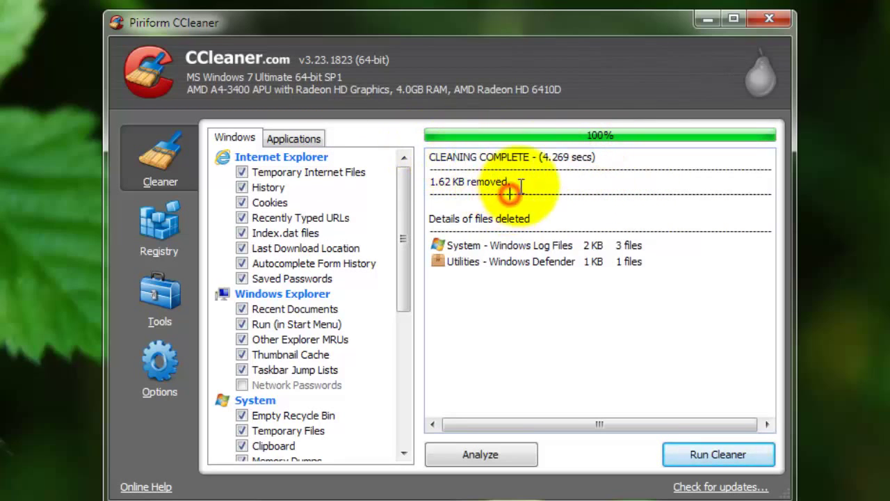
{"action": "left_click_drag", "start_coordinate": [527, 180], "coordinate": [415, 172]}
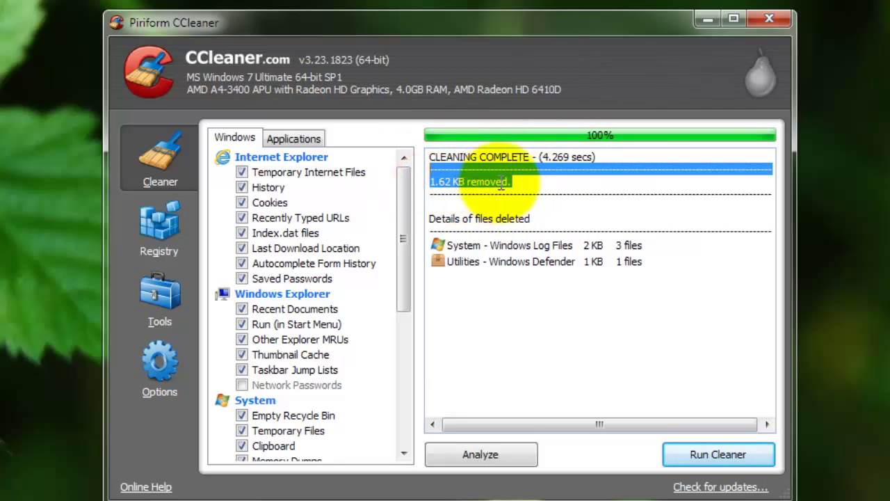
{"action": "left_click", "coordinate": [528, 174]}
{"action": "left_click_drag", "start_coordinate": [624, 158], "coordinate": [480, 158]}
{"action": "left_click", "coordinate": [578, 167]}
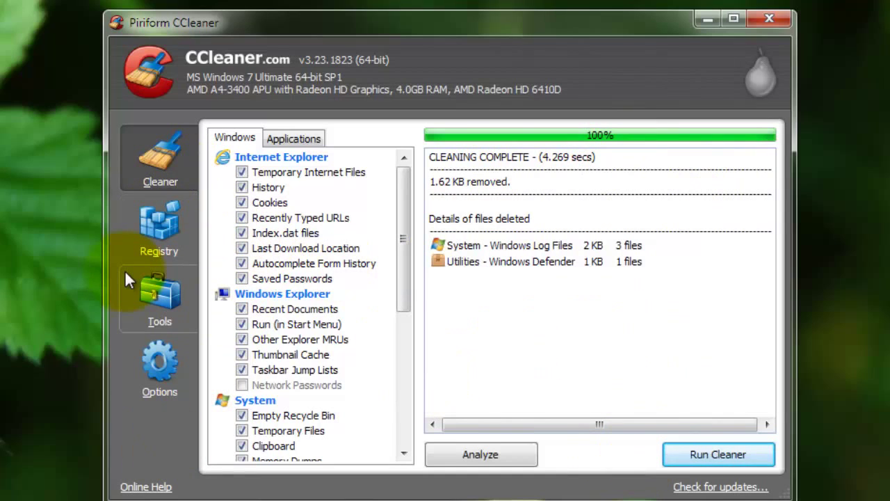
- Scan the registry, including Help Files, for a 'No issues were found' result, then keep the colour scheme
{"action": "left_click", "coordinate": [156, 226]}
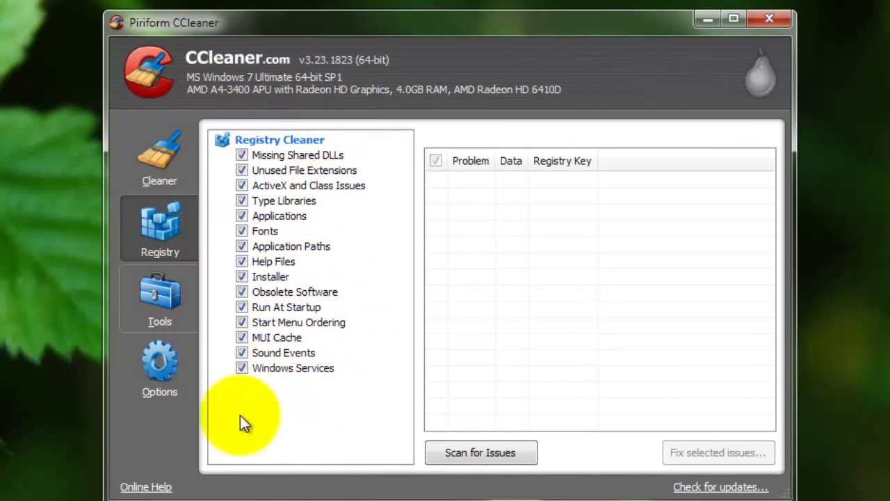
{"action": "left_click", "coordinate": [242, 260]}
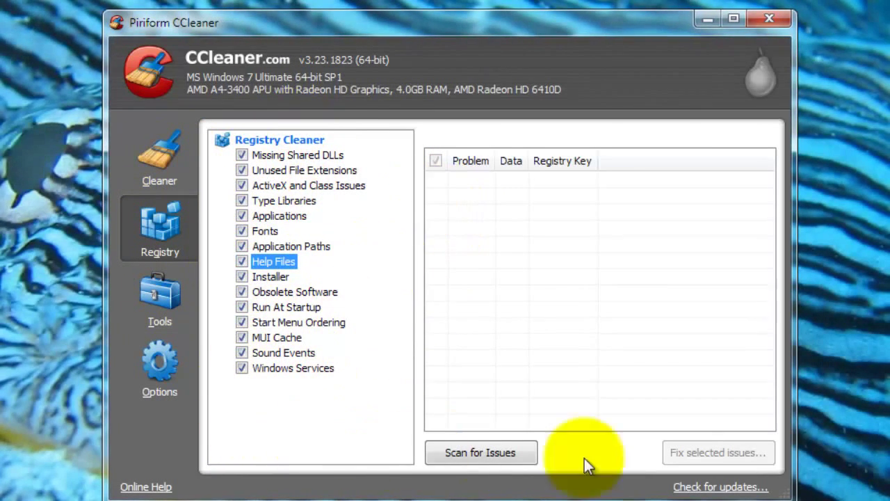
{"action": "left_click", "coordinate": [491, 455]}
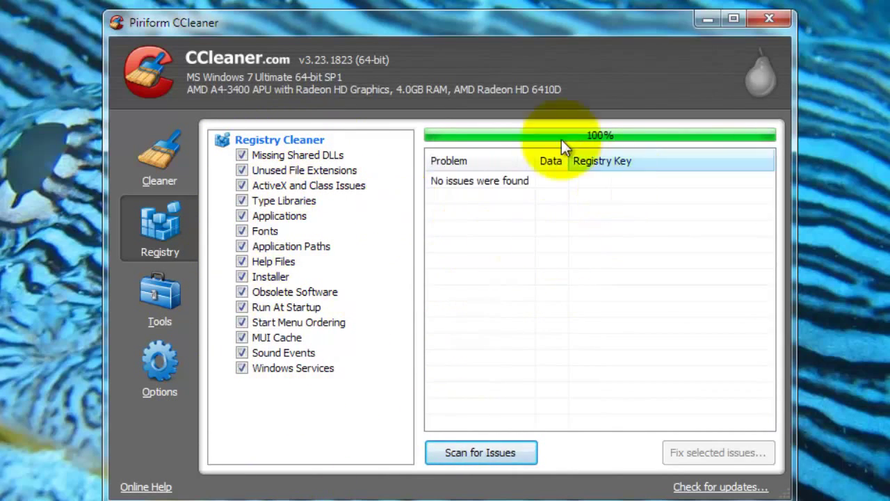
{"action": "left_click", "coordinate": [446, 179]}
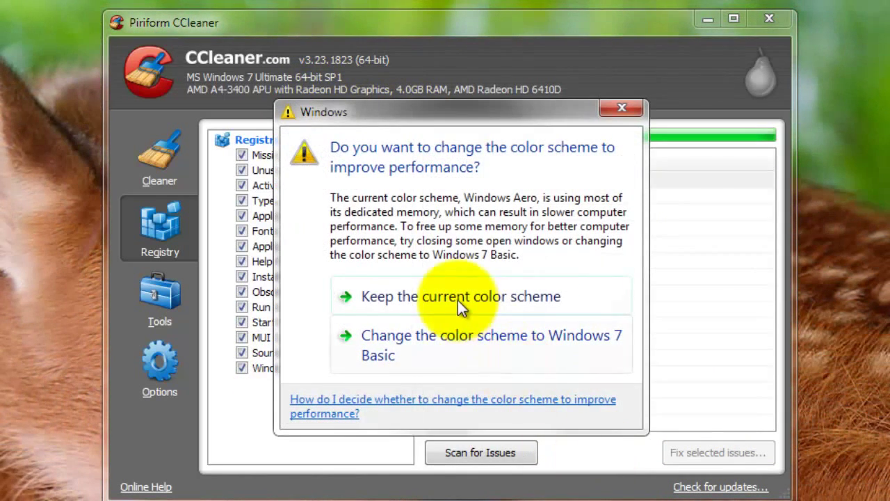
{"action": "left_click", "coordinate": [456, 288]}
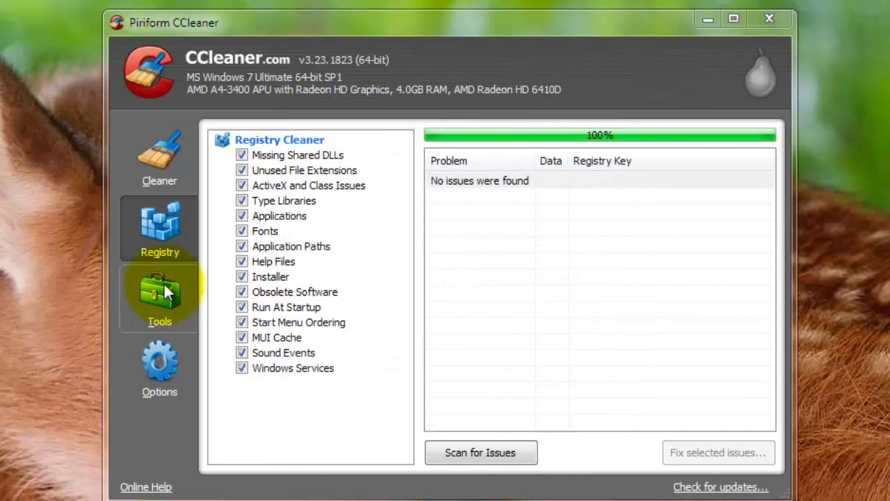
- Under Tools > Startup, view the Windows, Internet Explorer, Scheduled Tasks and Context Menu entries
{"action": "left_click", "coordinate": [163, 283]}
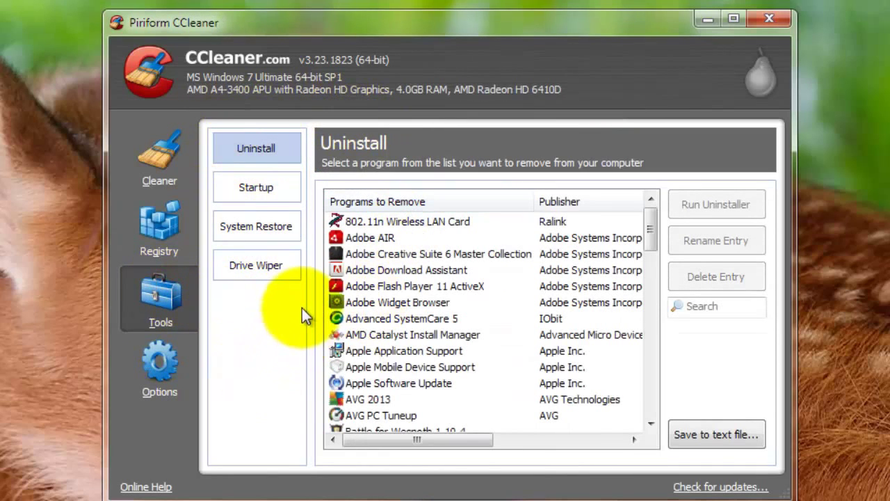
{"action": "left_click", "coordinate": [281, 154]}
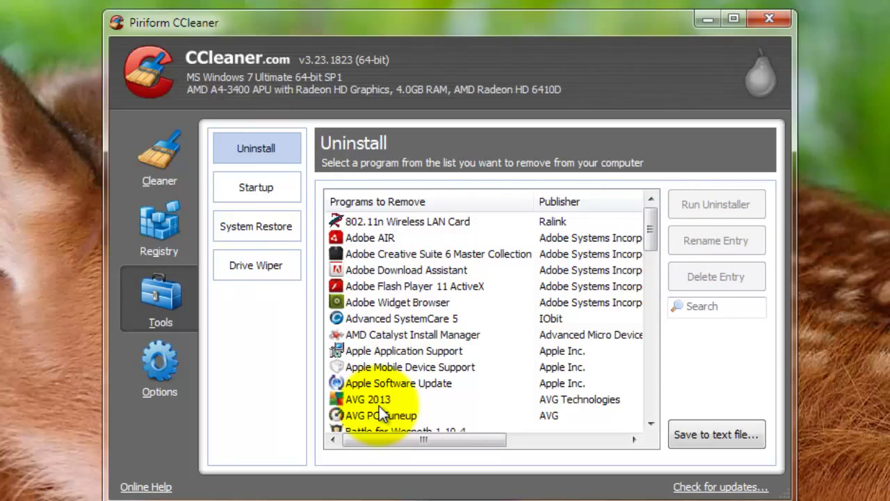
{"action": "left_click", "coordinate": [270, 187]}
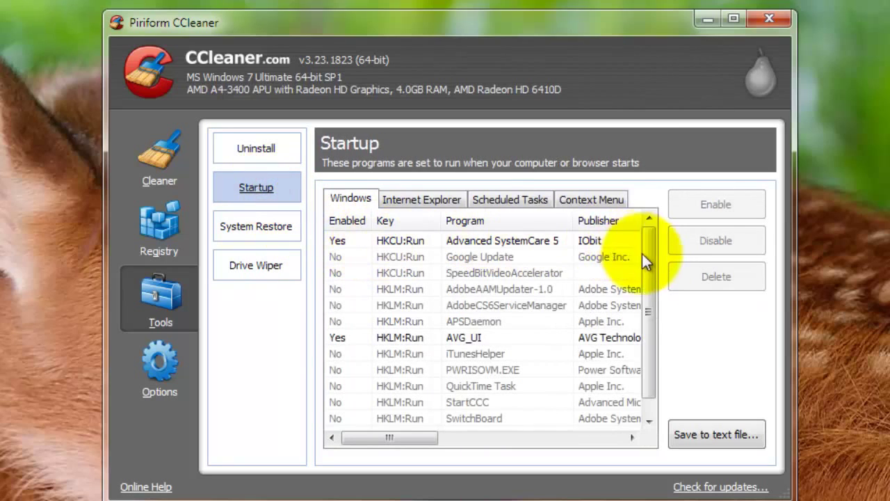
{"action": "left_click_drag", "start_coordinate": [650, 263], "coordinate": [656, 199]}
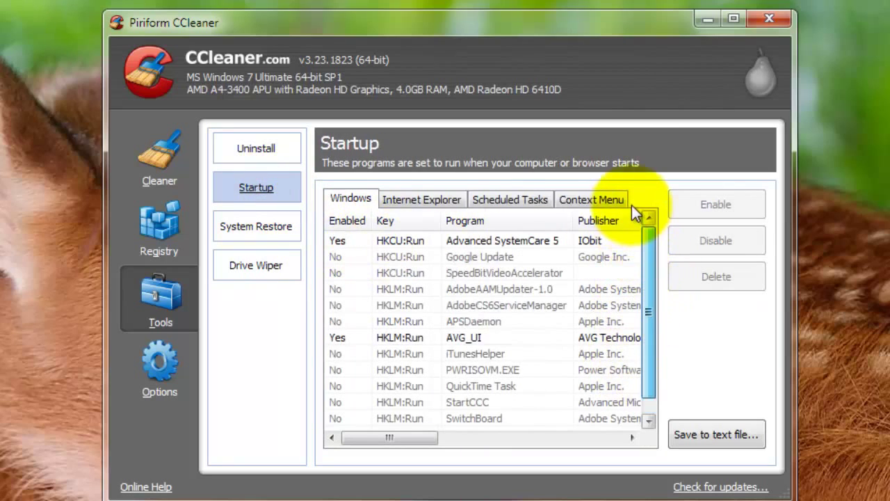
{"action": "left_click", "coordinate": [422, 198]}
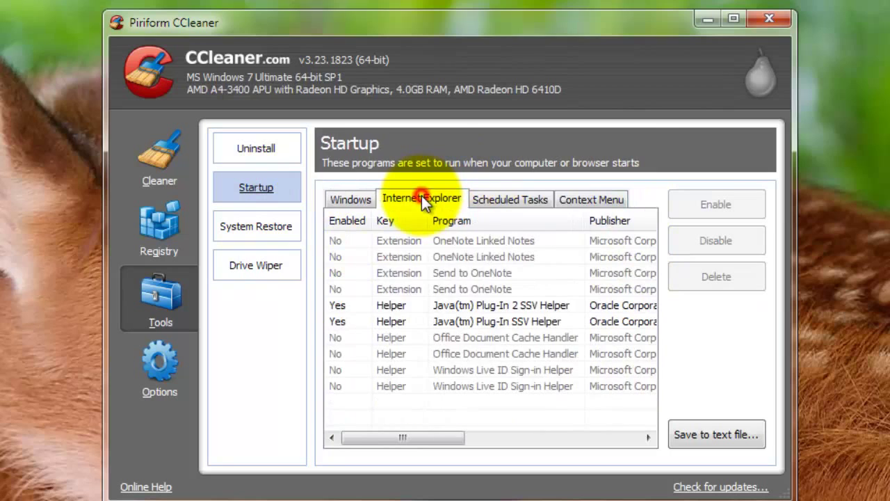
{"action": "left_click", "coordinate": [483, 201]}
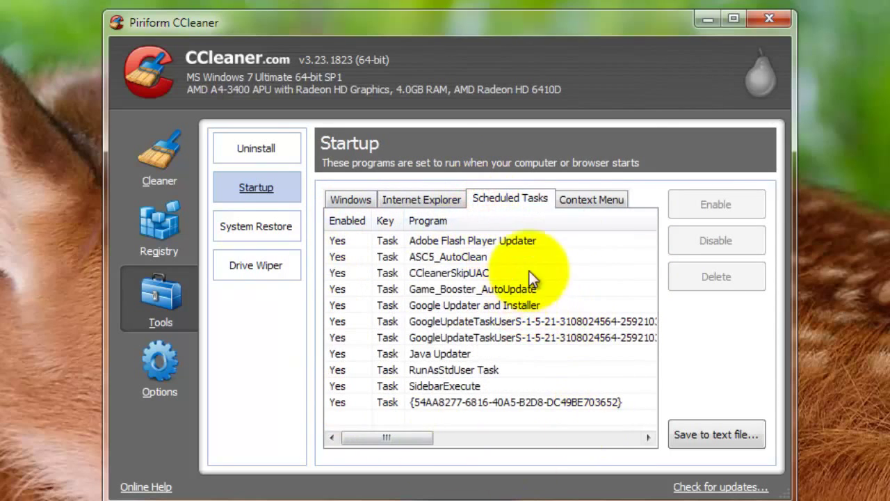
{"action": "left_click", "coordinate": [582, 200]}
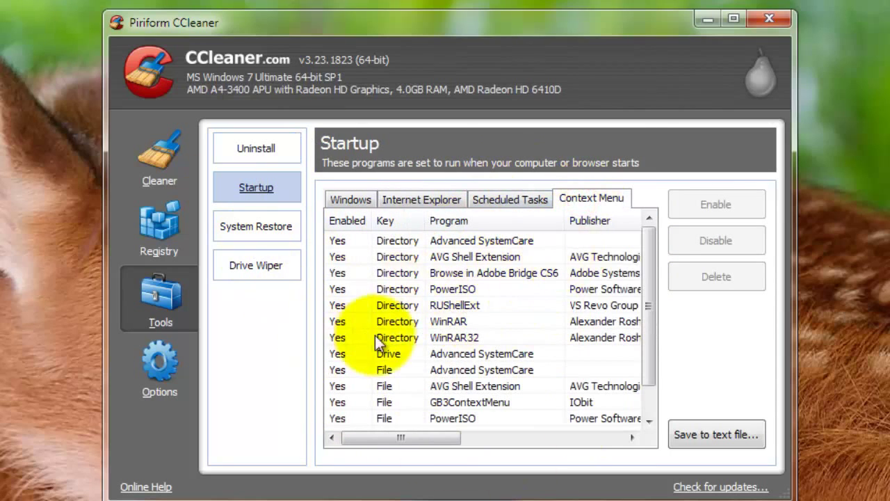
{"action": "left_click", "coordinate": [364, 200]}
- Open System Restore, scroll the restore points, and select the 'Removed inSSIDer' entry
{"action": "left_click", "coordinate": [252, 228]}
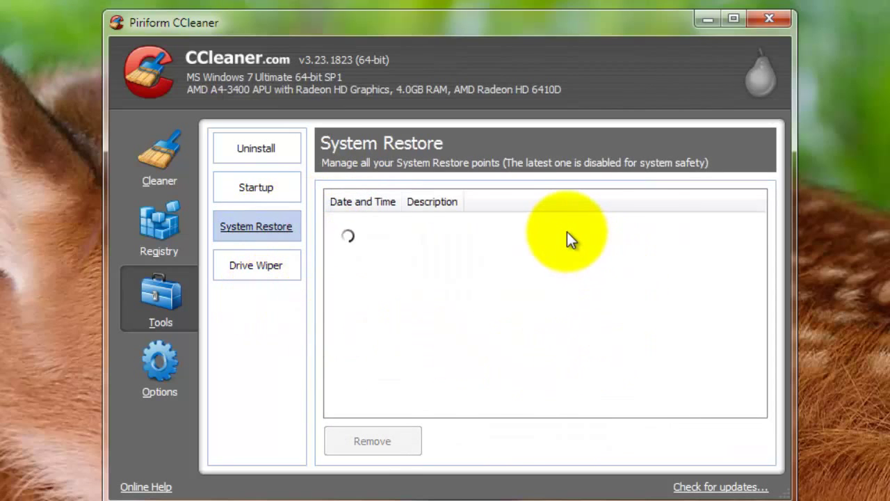
{"action": "left_click_drag", "start_coordinate": [756, 234], "coordinate": [745, 201]}
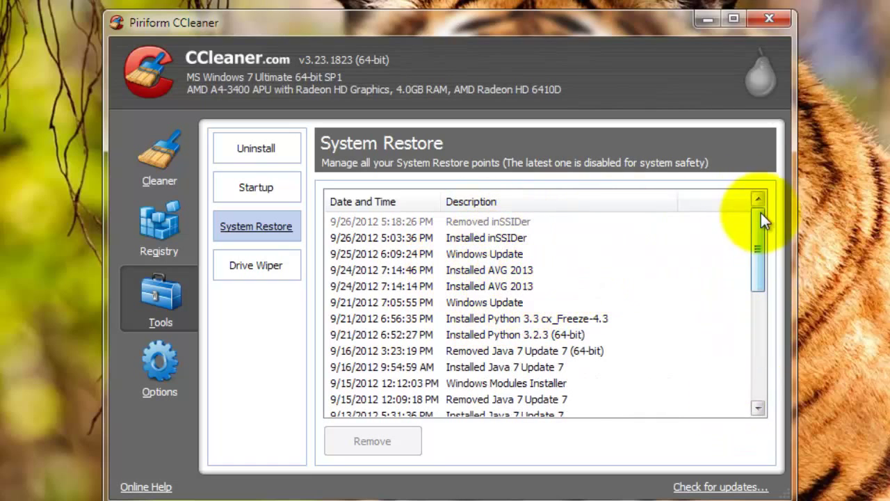
{"action": "left_click_drag", "start_coordinate": [760, 214], "coordinate": [743, 194]}
{"action": "left_click", "coordinate": [492, 237]}
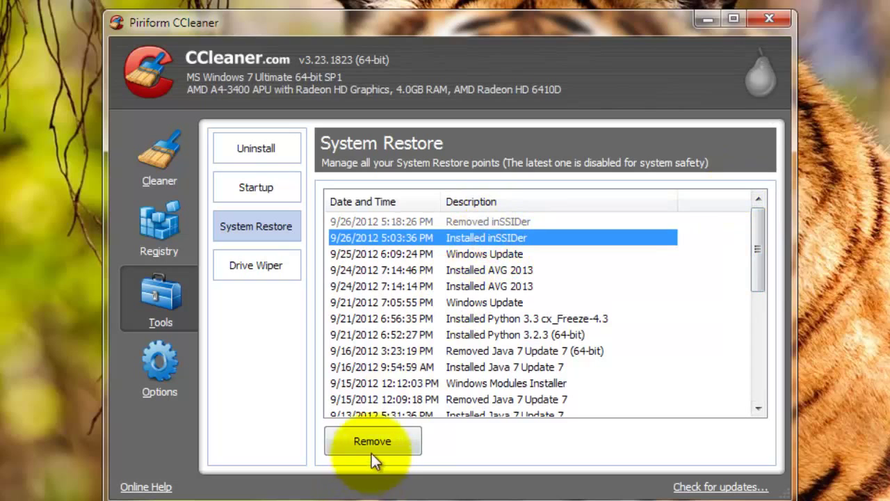
{"action": "left_click", "coordinate": [516, 222]}
{"action": "left_click_drag", "start_coordinate": [754, 259], "coordinate": [716, 199]}
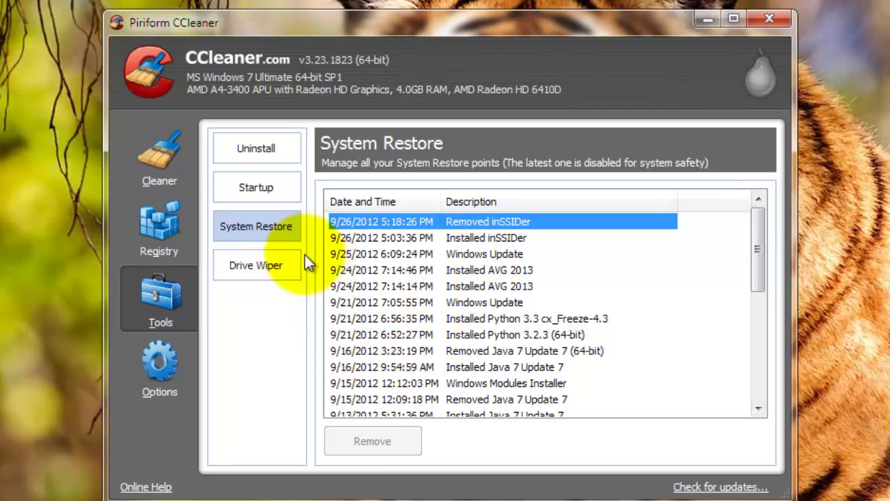
{"action": "left_click", "coordinate": [259, 266]}
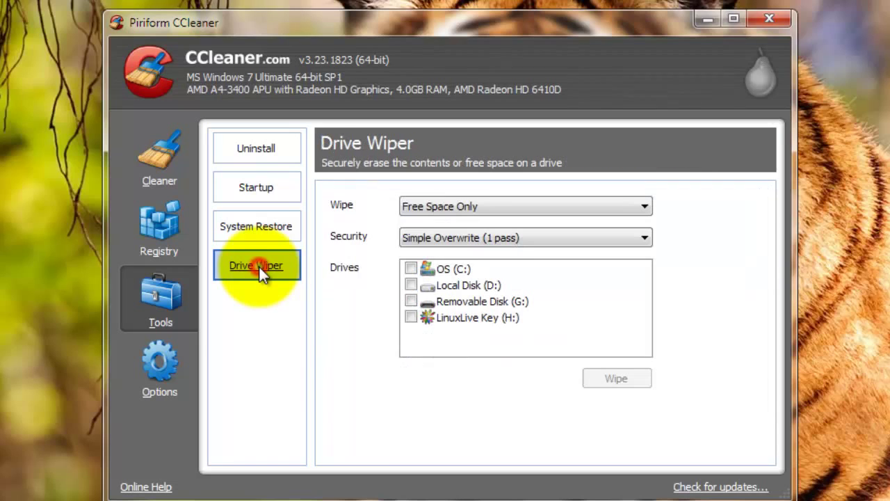
{"action": "left_click", "coordinate": [411, 270]}
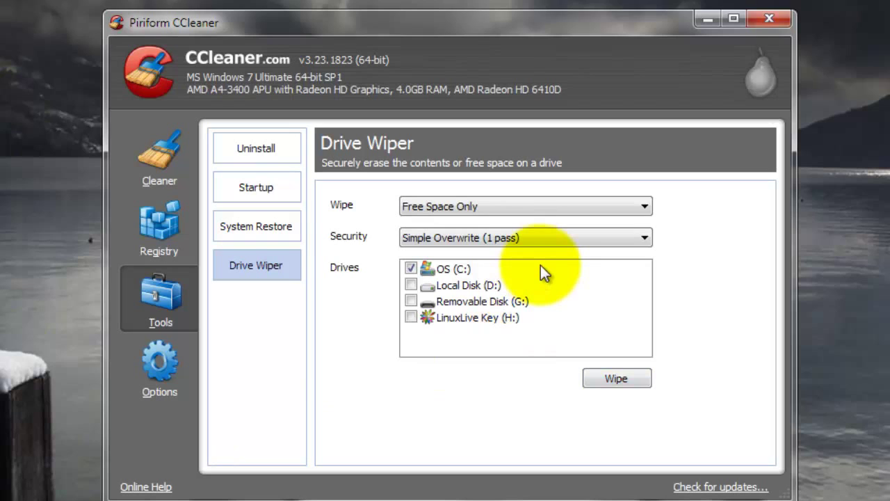
{"action": "left_click", "coordinate": [410, 269]}
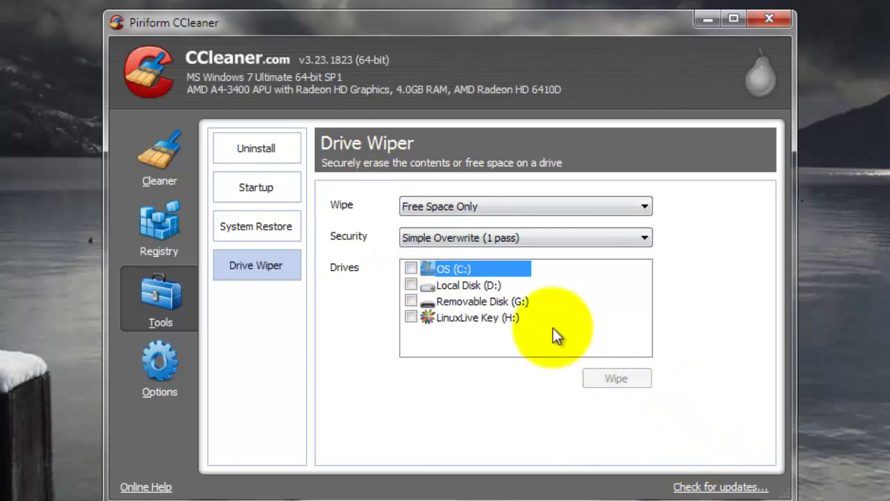
{"action": "left_click", "coordinate": [649, 206]}
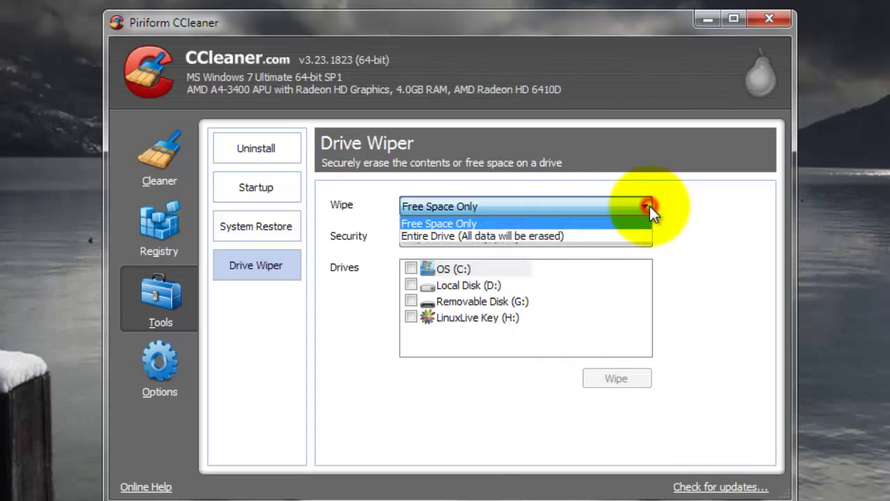
{"action": "left_click", "coordinate": [486, 236]}
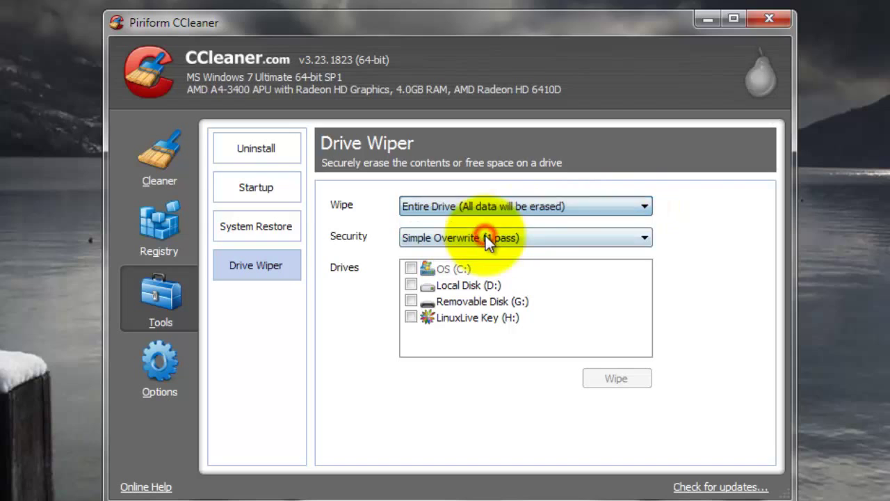
{"action": "left_click", "coordinate": [612, 202]}
{"action": "left_click", "coordinate": [523, 222]}
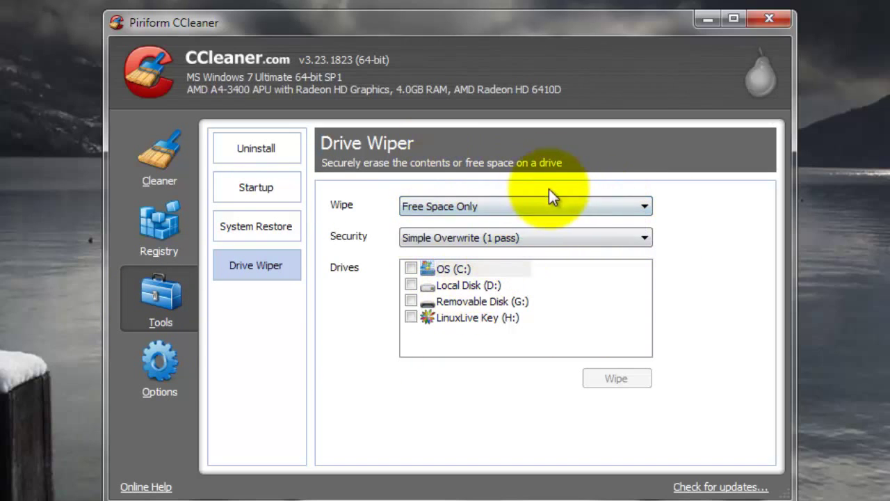
{"action": "left_click", "coordinate": [411, 268]}
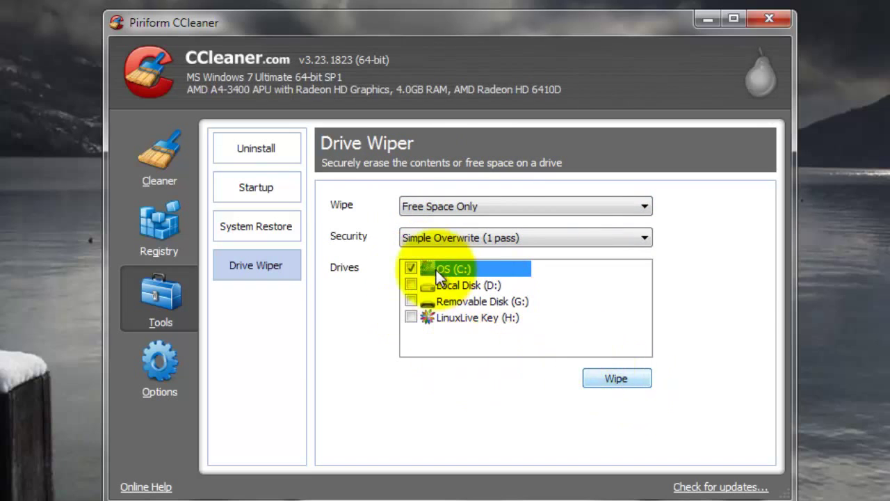
{"action": "left_click", "coordinate": [411, 269]}
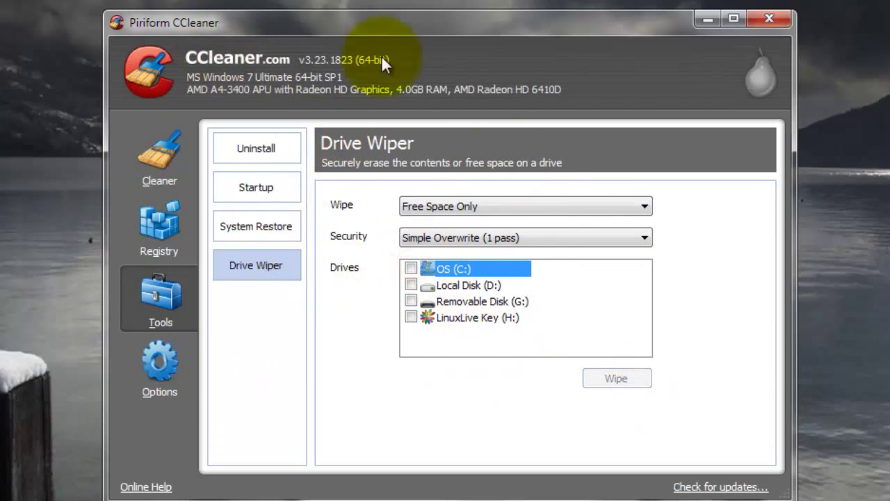
- Return to the Cleaner page and scroll through the earlier cleaning results
{"action": "left_click", "coordinate": [168, 166]}
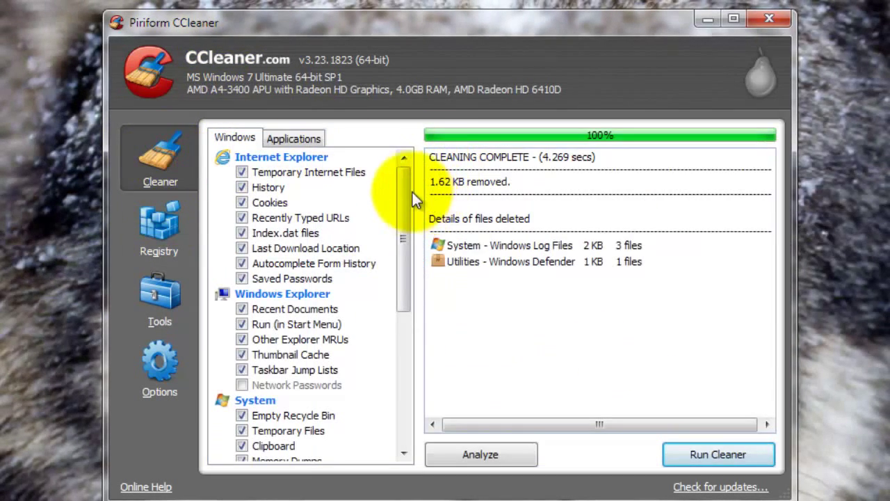
{"action": "left_click_drag", "start_coordinate": [409, 192], "coordinate": [229, 183]}
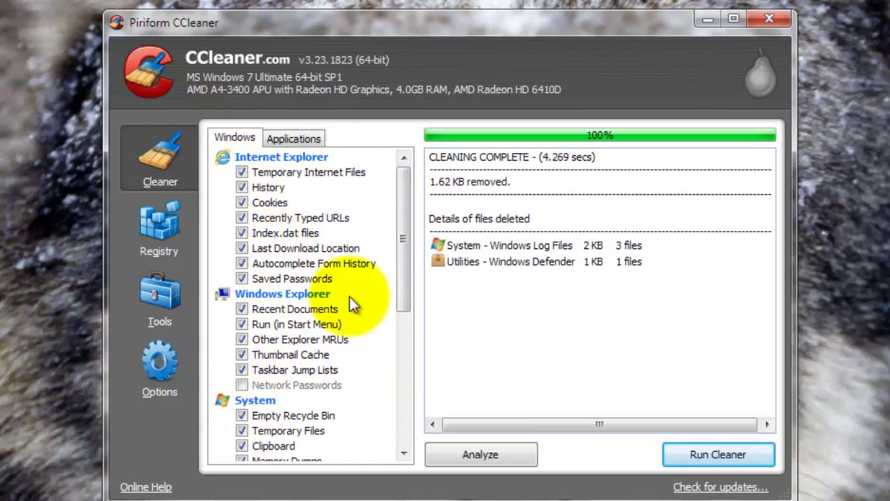
{"action": "left_click_drag", "start_coordinate": [398, 200], "coordinate": [392, 371]}
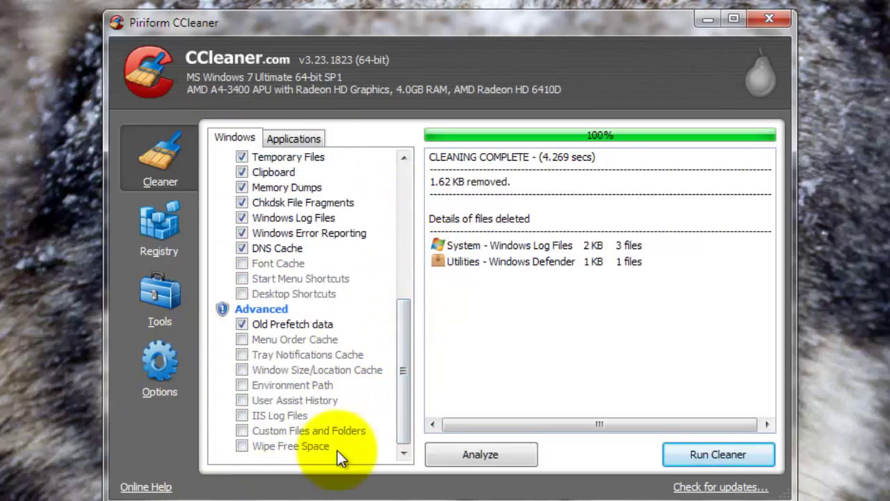
- Open Options > Settings and scroll through CCleaner's basic settings
{"action": "left_click", "coordinate": [179, 366]}
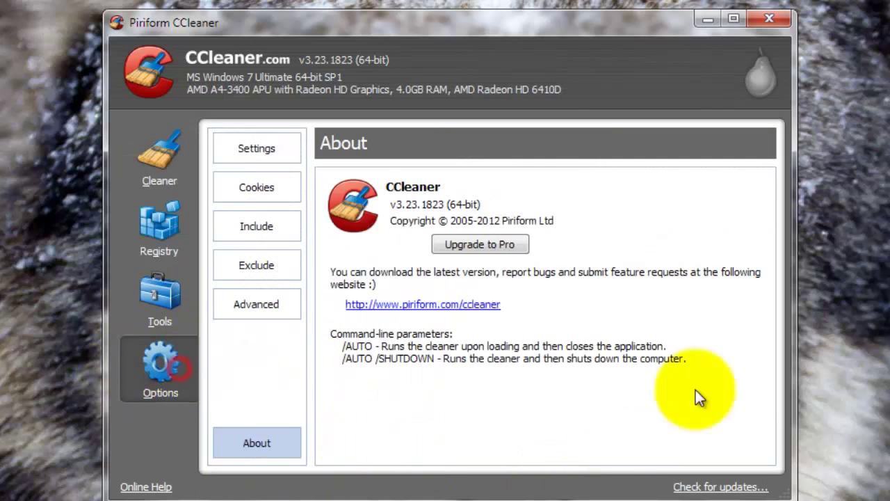
{"action": "left_click", "coordinate": [241, 151]}
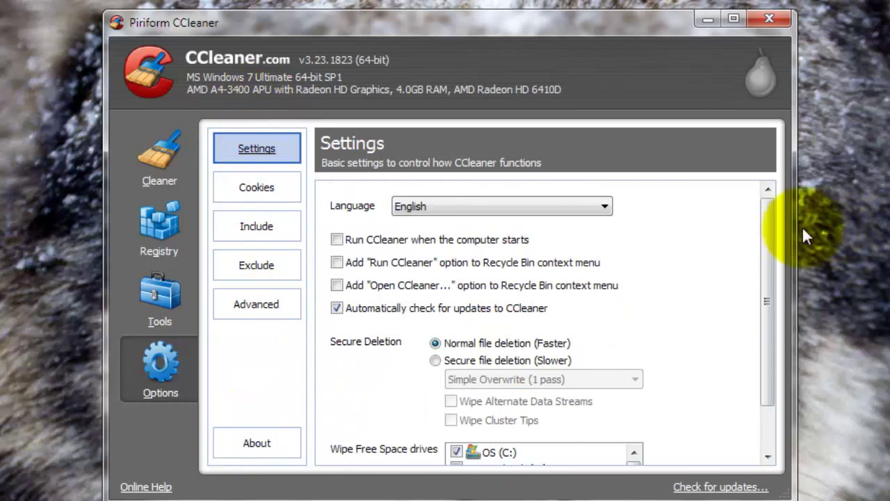
{"action": "left_click_drag", "start_coordinate": [769, 228], "coordinate": [768, 278]}
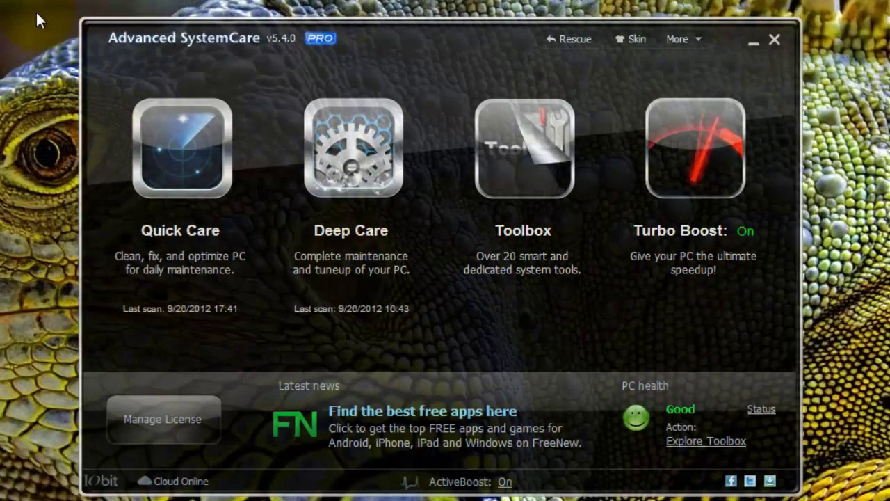
{"action": "mouse_move", "coordinate": [211, 224]}
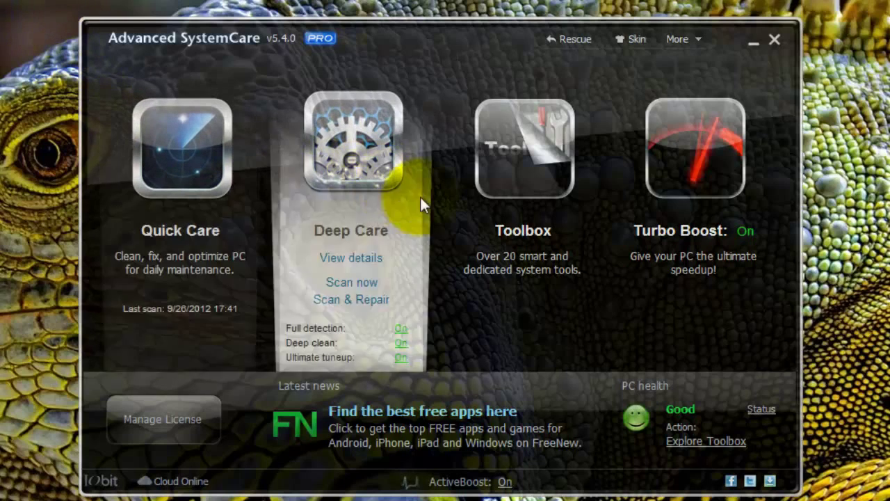
{"action": "mouse_move", "coordinate": [713, 198]}
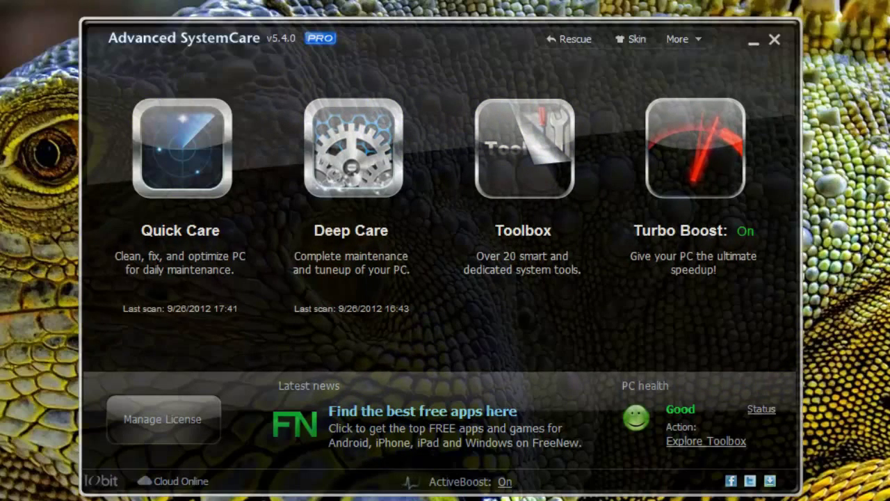
{"action": "mouse_move", "coordinate": [304, 121]}
{"action": "mouse_move", "coordinate": [363, 174]}
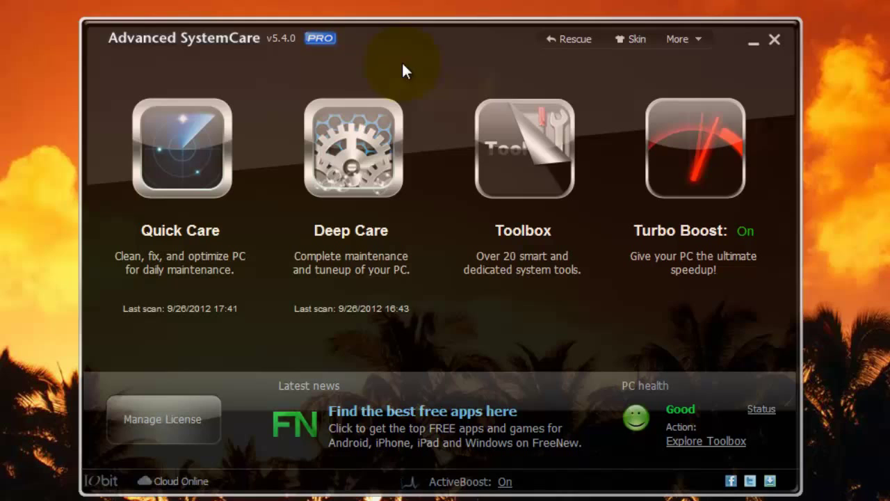
{"action": "mouse_move", "coordinate": [319, 344]}
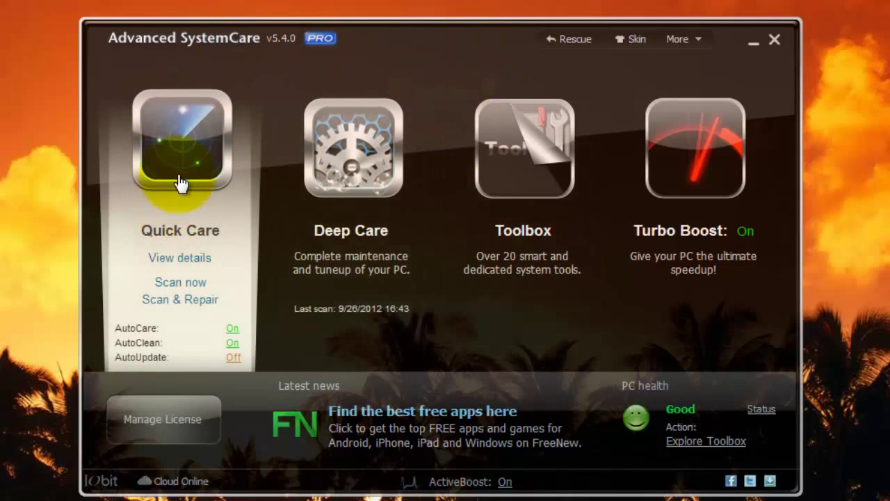
- Open Quick Care, glance at the other scan options, and return to the main screen
{"action": "left_click", "coordinate": [179, 174]}
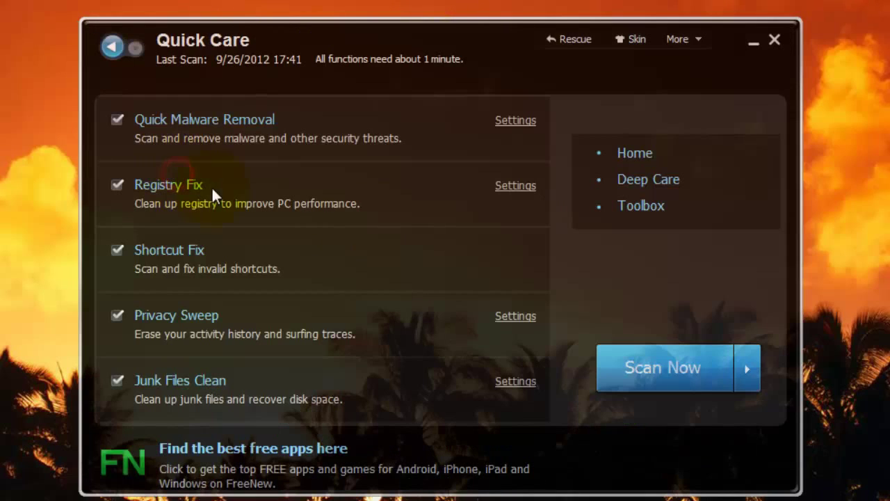
{"action": "left_click", "coordinate": [756, 374]}
{"action": "left_click", "coordinate": [110, 45]}
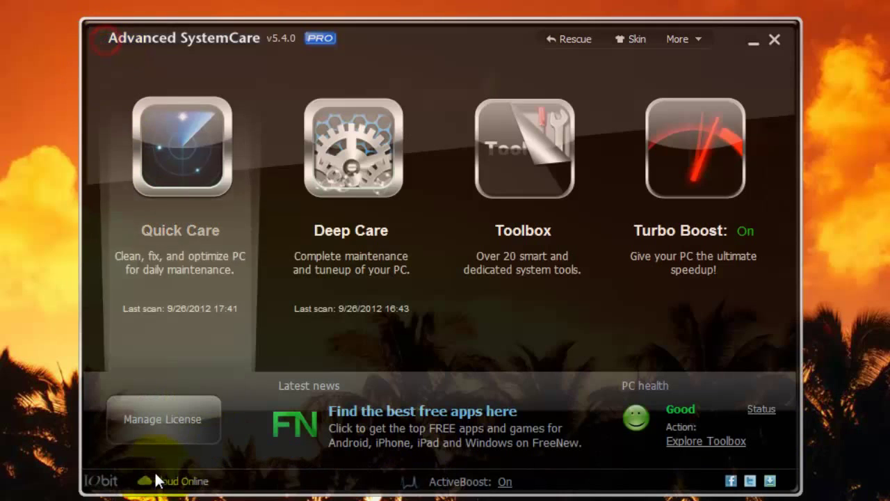
- Reopen the Quick Care checklist and keep the current Windows colour scheme
{"action": "mouse_move", "coordinate": [216, 283]}
{"action": "mouse_move", "coordinate": [698, 159]}
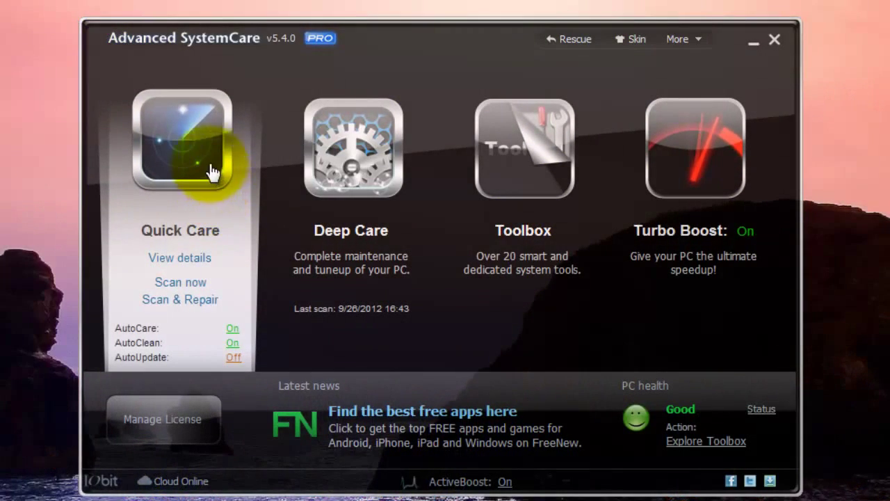
{"action": "left_click", "coordinate": [207, 172]}
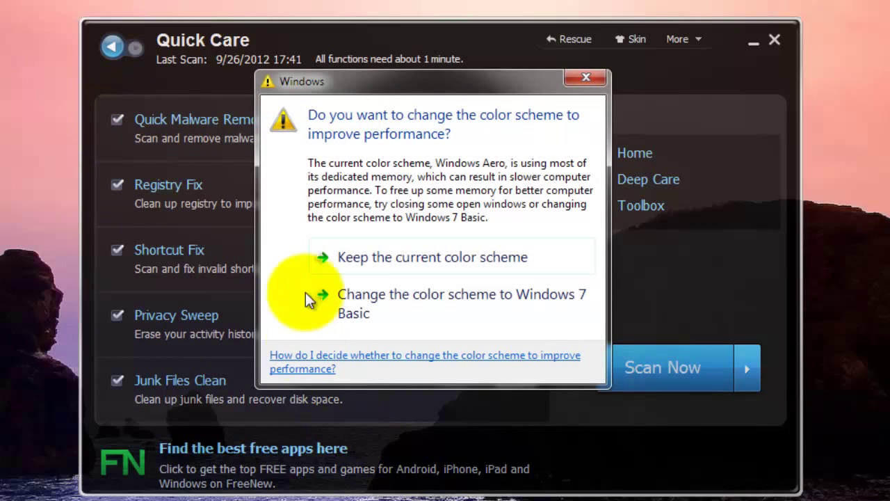
{"action": "left_click", "coordinate": [346, 253]}
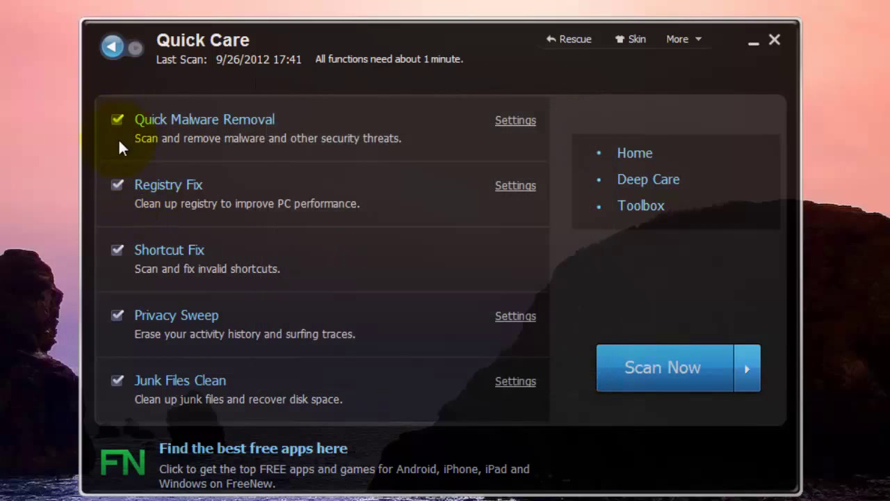
- Open and close the Quick Malware Removal settings, then view and dismiss the scan options
{"action": "left_click", "coordinate": [118, 120]}
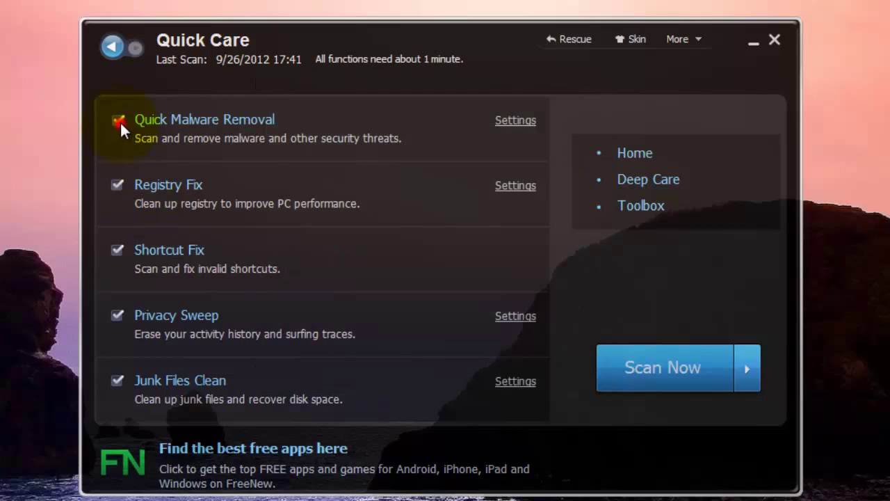
{"action": "left_click", "coordinate": [515, 119]}
{"action": "left_click", "coordinate": [752, 35]}
{"action": "left_click", "coordinate": [738, 381]}
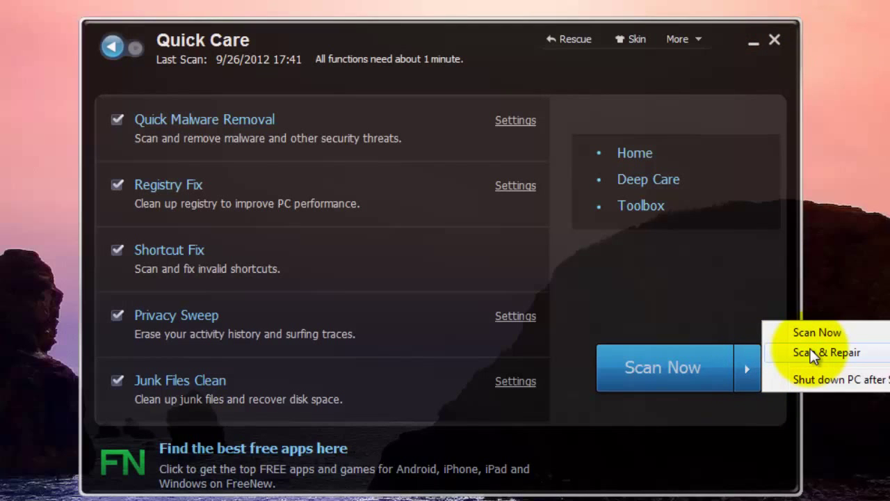
{"action": "left_click", "coordinate": [181, 383]}
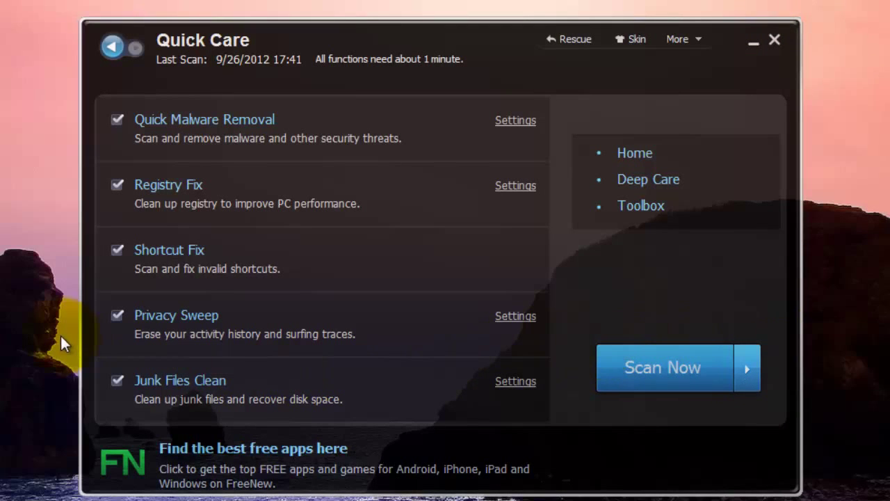
{"action": "left_click", "coordinate": [109, 45]}
{"action": "mouse_move", "coordinate": [378, 230]}
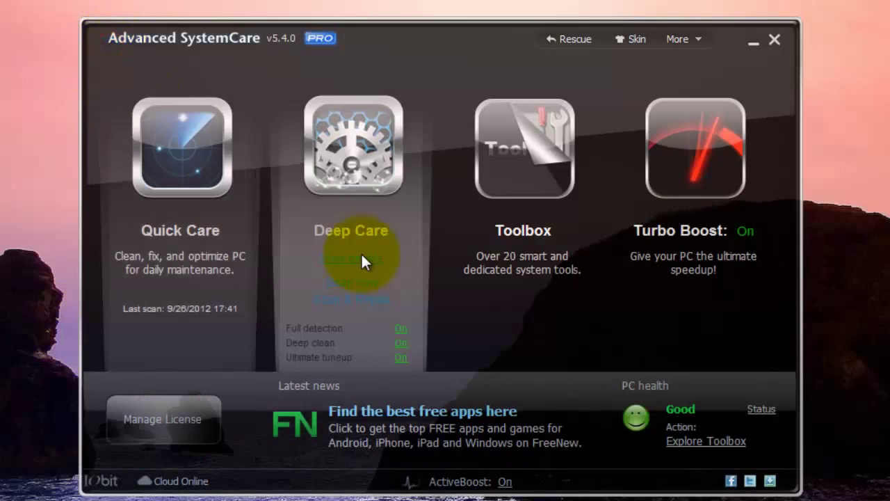
{"action": "left_click", "coordinate": [381, 169]}
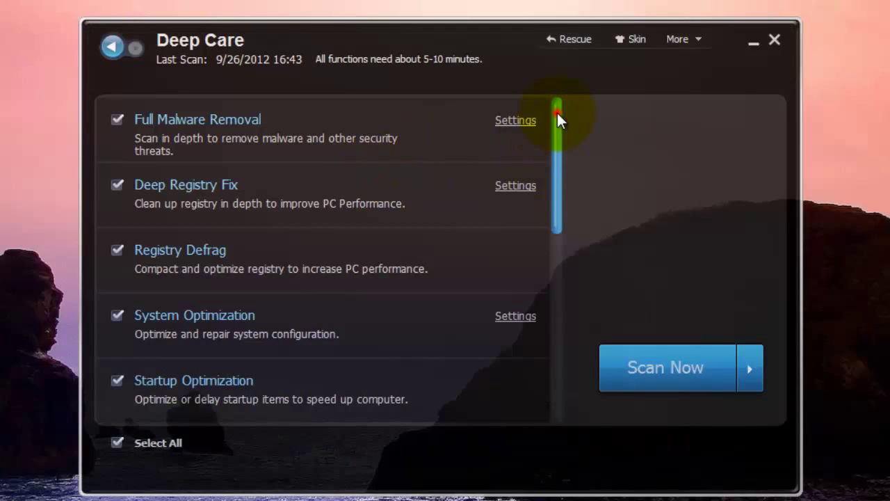
{"action": "left_click_drag", "start_coordinate": [557, 113], "coordinate": [575, 362]}
{"action": "left_click", "coordinate": [750, 367]}
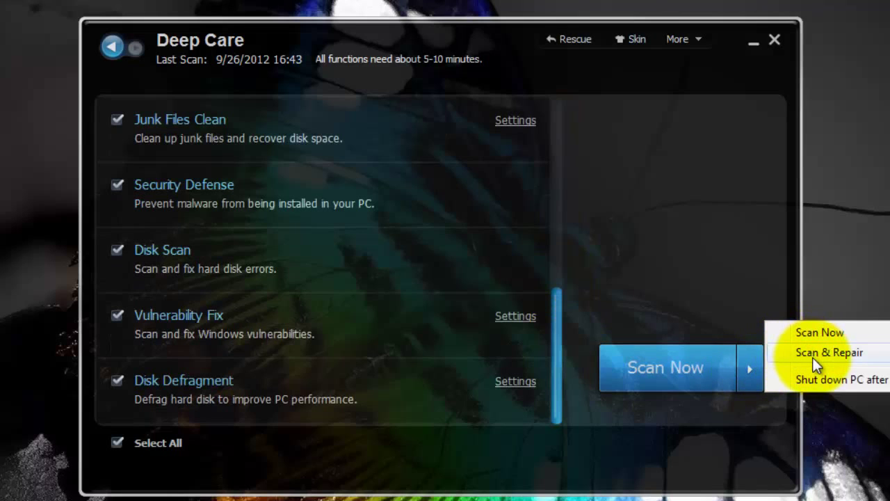
{"action": "left_click", "coordinate": [651, 242]}
{"action": "left_click_drag", "start_coordinate": [560, 327], "coordinate": [548, 213]}
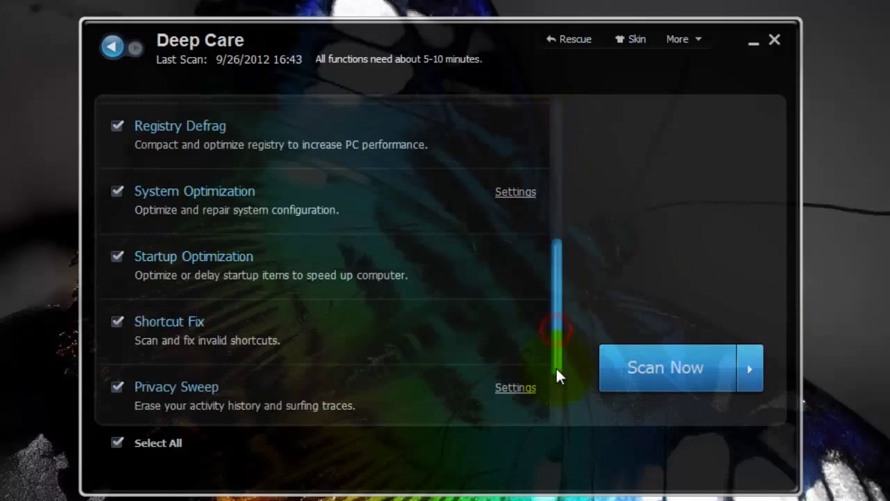
{"action": "left_click_drag", "start_coordinate": [560, 386], "coordinate": [563, 93]}
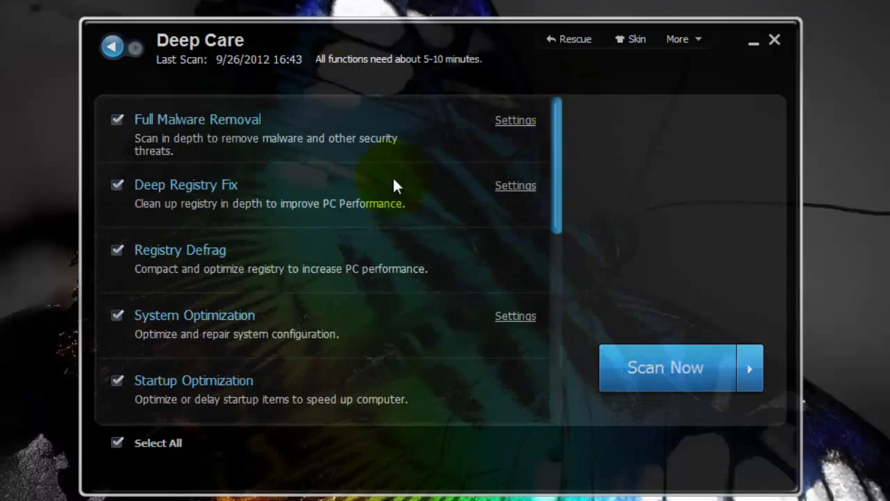
{"action": "left_click_drag", "start_coordinate": [549, 153], "coordinate": [590, 356]}
{"action": "left_click", "coordinate": [112, 46]}
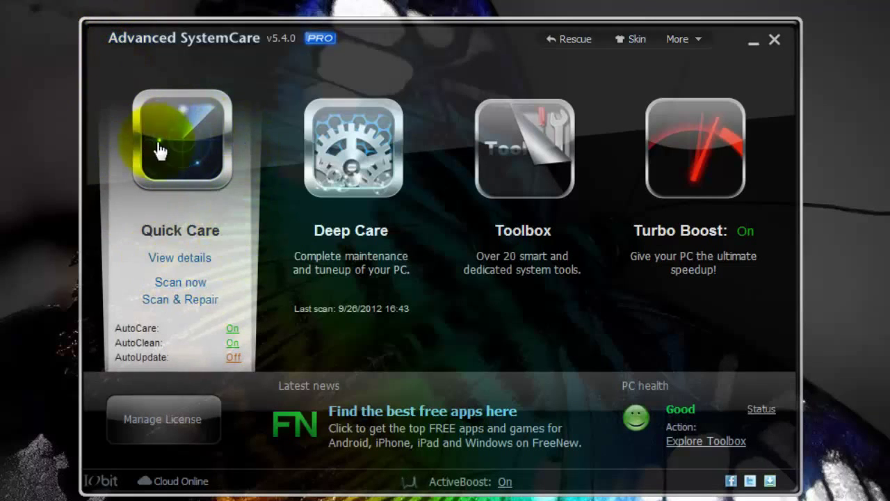
{"action": "mouse_move", "coordinate": [380, 230]}
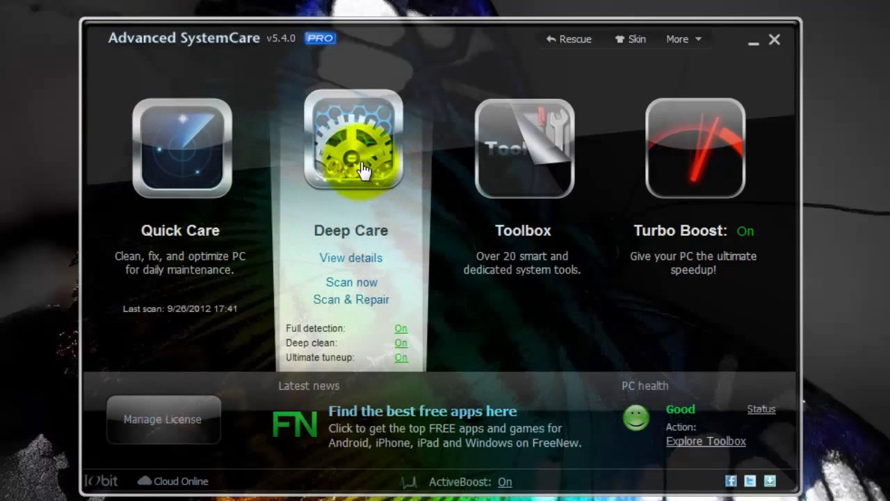
{"action": "mouse_move", "coordinate": [522, 183]}
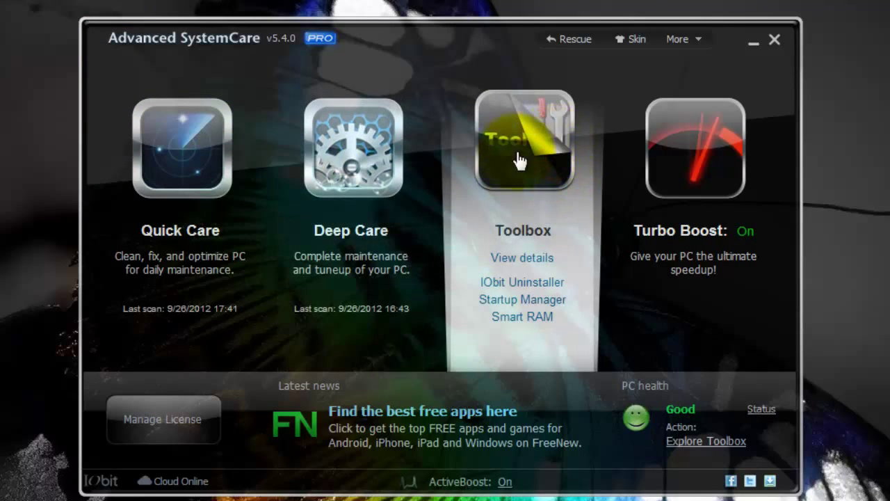
- Open the Toolbox in Classic Mode and show the Clean category tools
{"action": "left_click", "coordinate": [550, 147]}
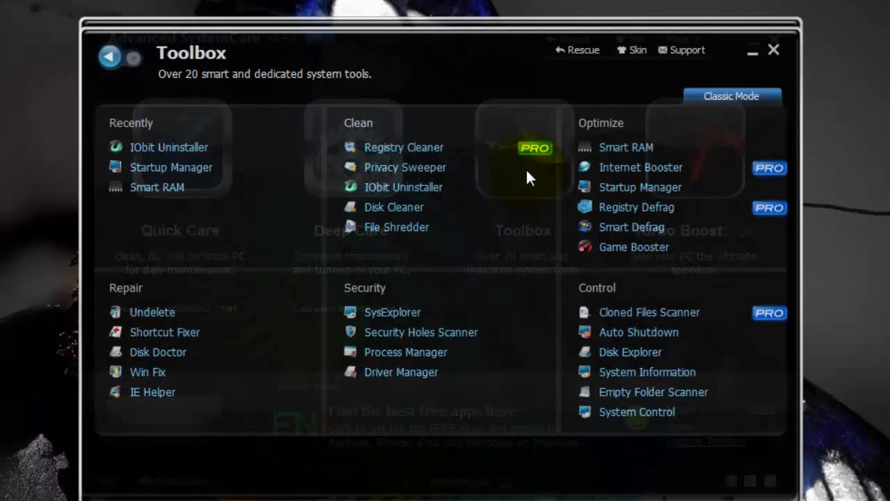
{"action": "left_click", "coordinate": [720, 97]}
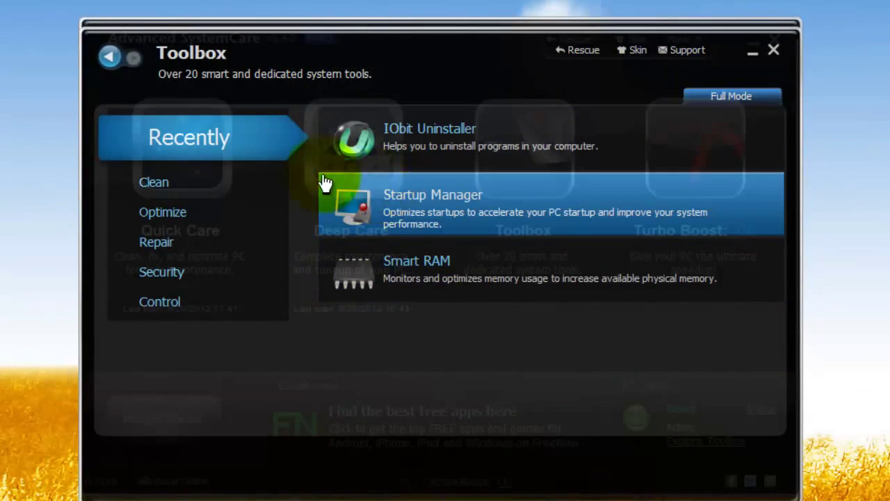
{"action": "left_click", "coordinate": [170, 186]}
{"action": "left_click", "coordinate": [183, 137]}
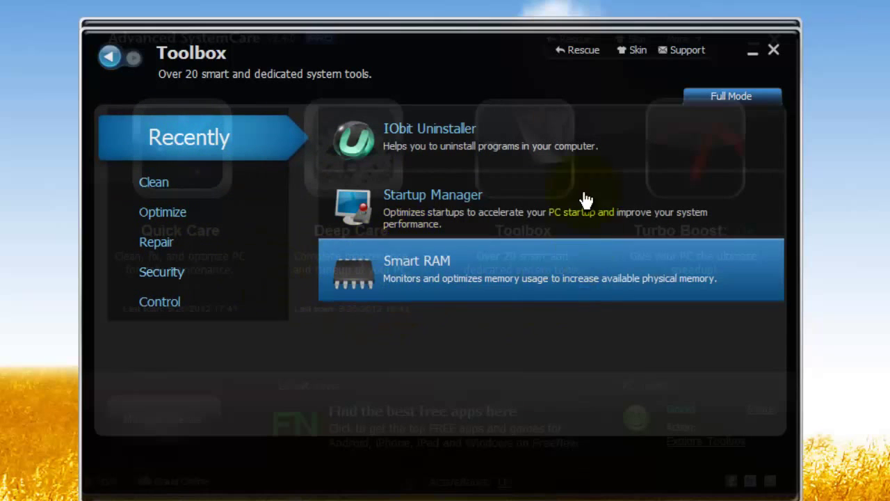
{"action": "left_click", "coordinate": [202, 192]}
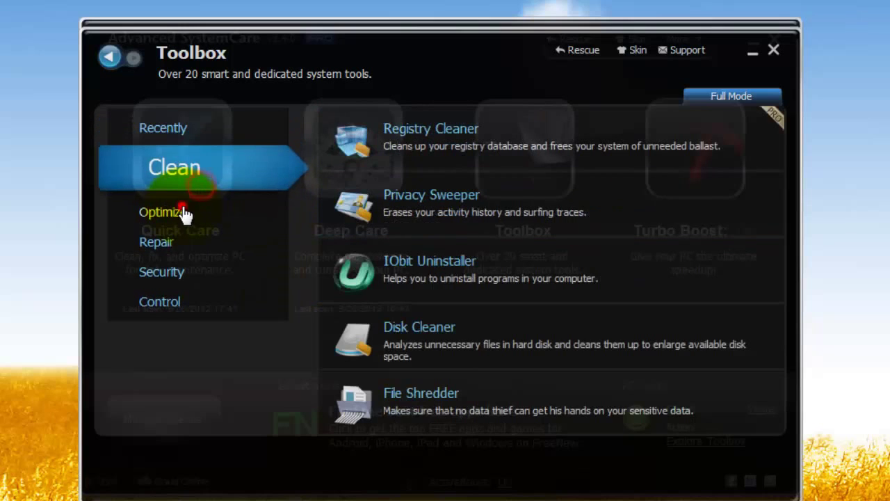
{"action": "left_click", "coordinate": [187, 213]}
- Browse the Optimize, Repair, Clean, Security and Control categories, then switch back to Full Mode
{"action": "left_click", "coordinate": [173, 241]}
{"action": "left_click", "coordinate": [178, 146]}
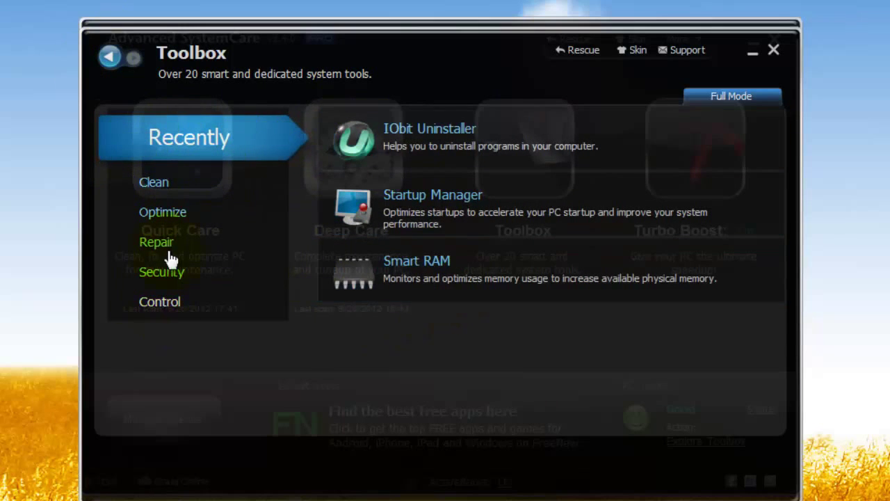
{"action": "left_click", "coordinate": [158, 182]}
{"action": "left_click", "coordinate": [170, 222]}
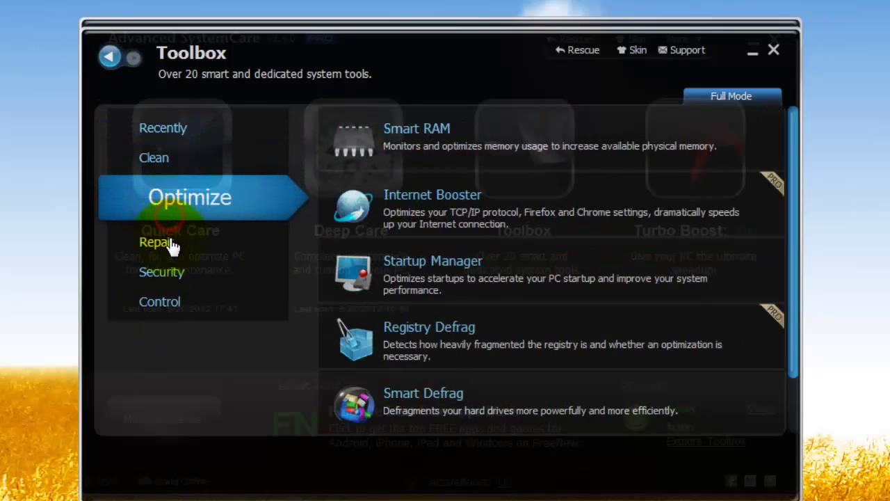
{"action": "left_click", "coordinate": [171, 245]}
{"action": "left_click", "coordinate": [167, 276]}
{"action": "left_click", "coordinate": [165, 306]}
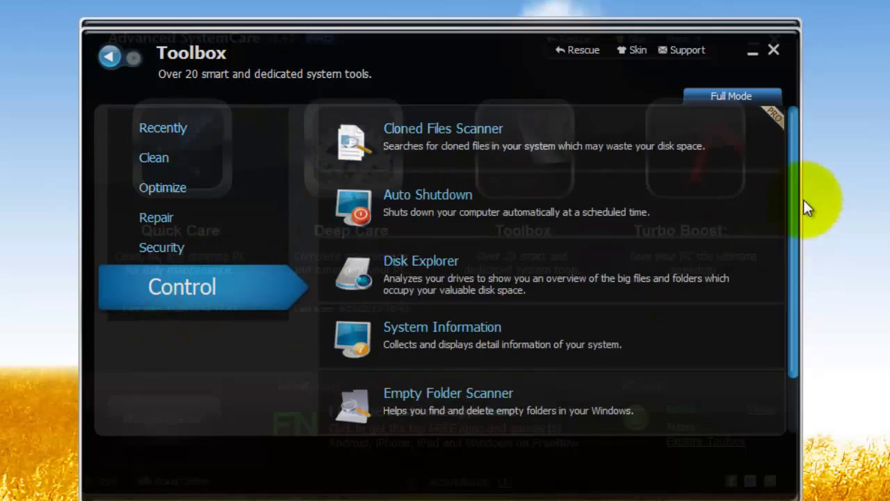
{"action": "left_click_drag", "start_coordinate": [795, 193], "coordinate": [790, 139]}
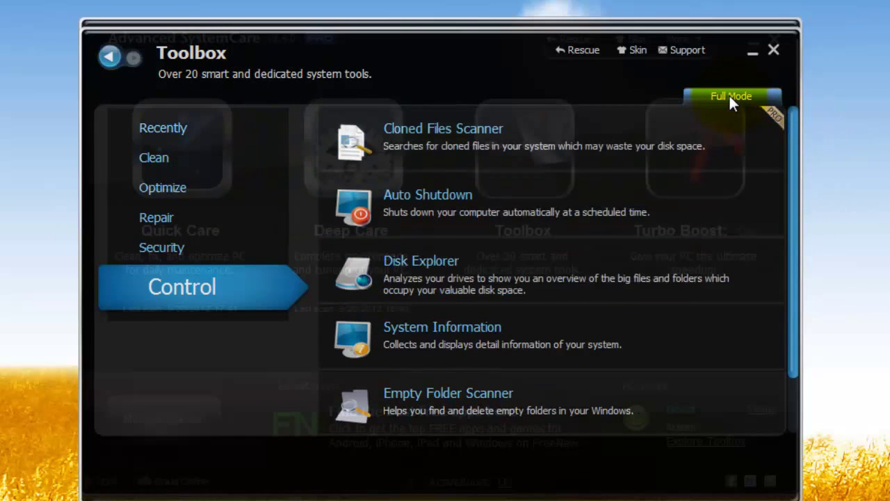
{"action": "left_click", "coordinate": [731, 96]}
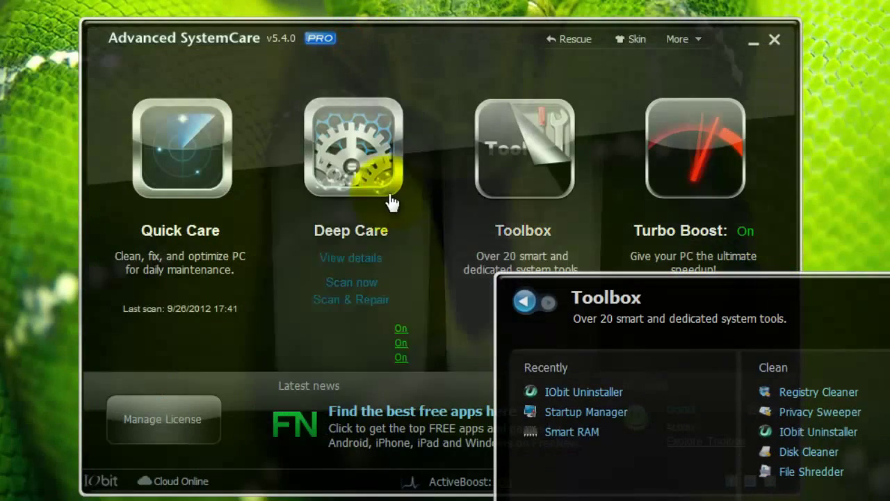
- Open the Deep Care checklist and view its other scan options
{"action": "left_click", "coordinate": [375, 188]}
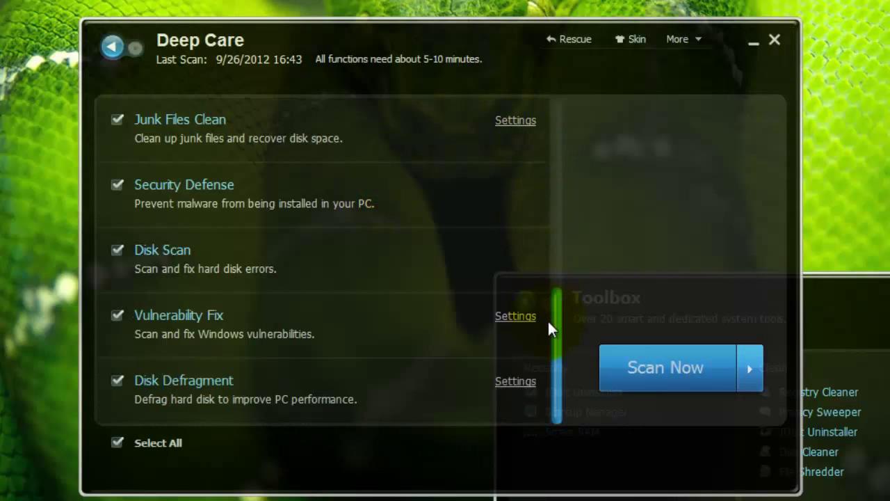
{"action": "left_click_drag", "start_coordinate": [549, 323], "coordinate": [541, 105]}
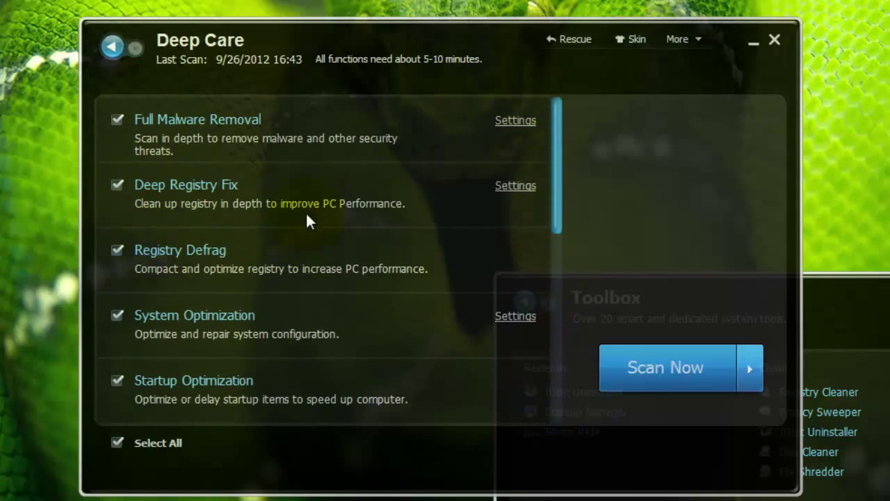
{"action": "left_click", "coordinate": [750, 368]}
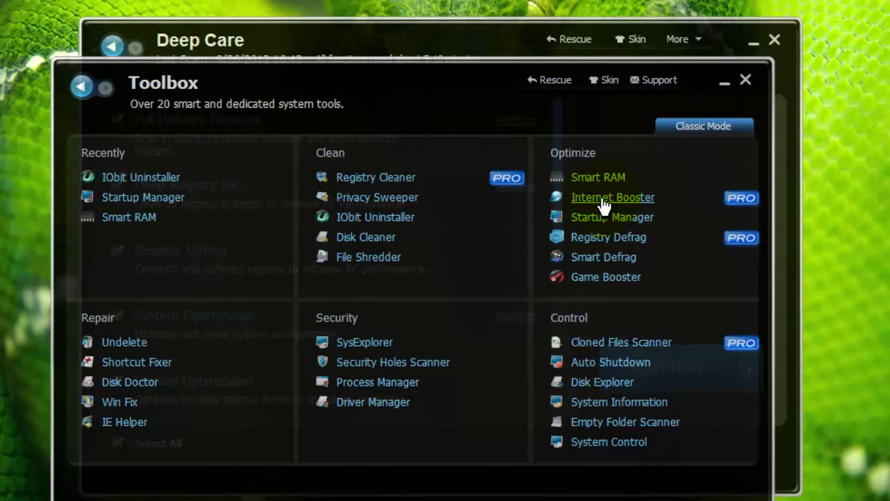
- Launch an Optimize tool, keep the current colour scheme, and move the Toolbox window up-right
{"action": "left_click", "coordinate": [624, 239]}
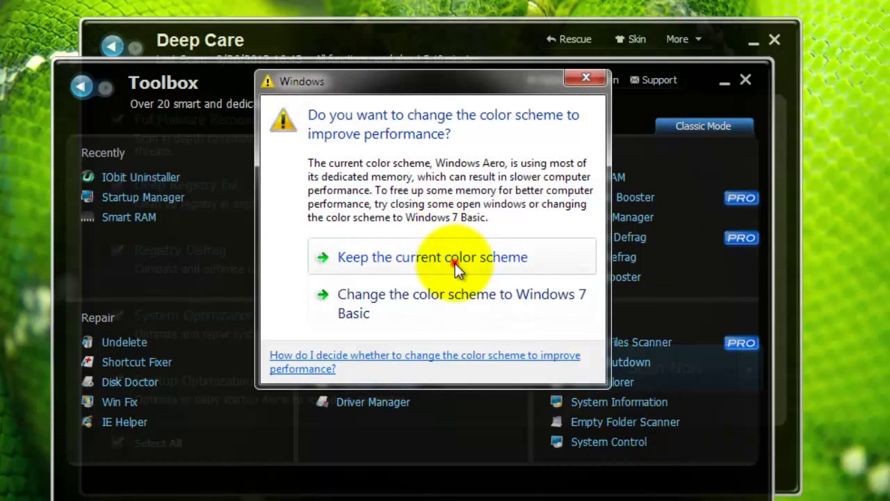
{"action": "left_click", "coordinate": [455, 259]}
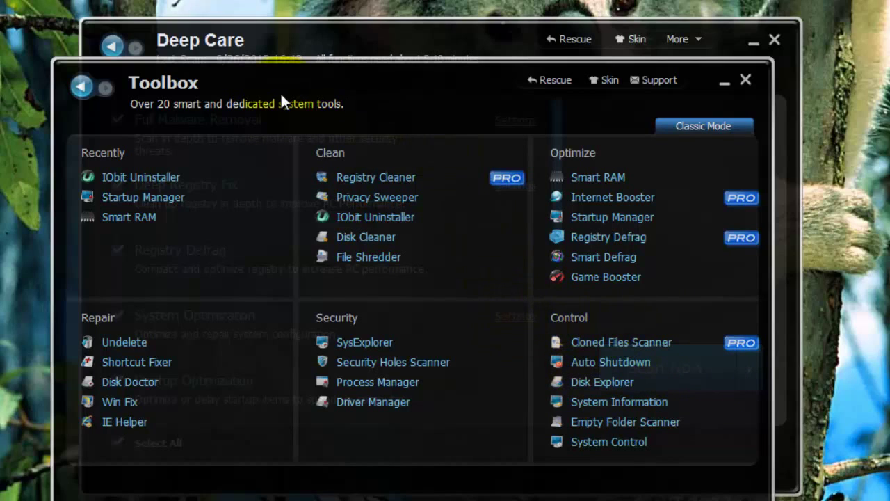
{"action": "left_click_drag", "start_coordinate": [280, 94], "coordinate": [310, 54]}
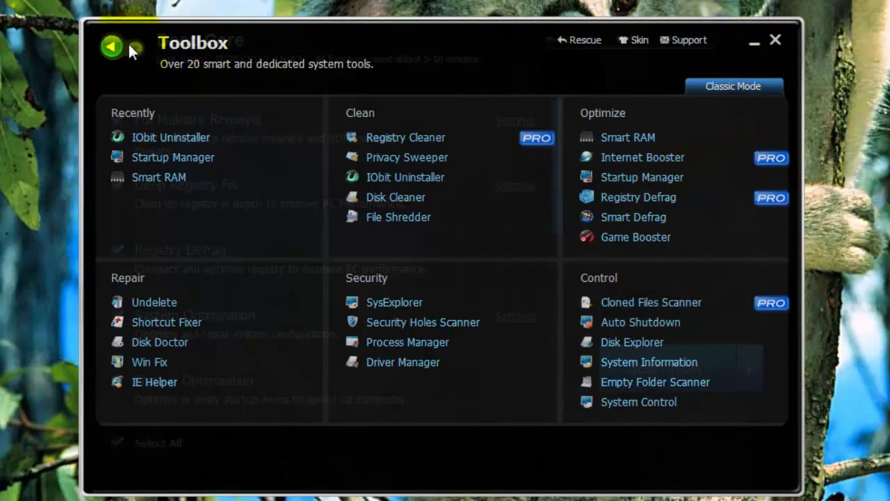
- Close the Toolbox window and return to the main screen, where Turbo Boost shows On in Game mode
{"action": "left_click", "coordinate": [776, 41]}
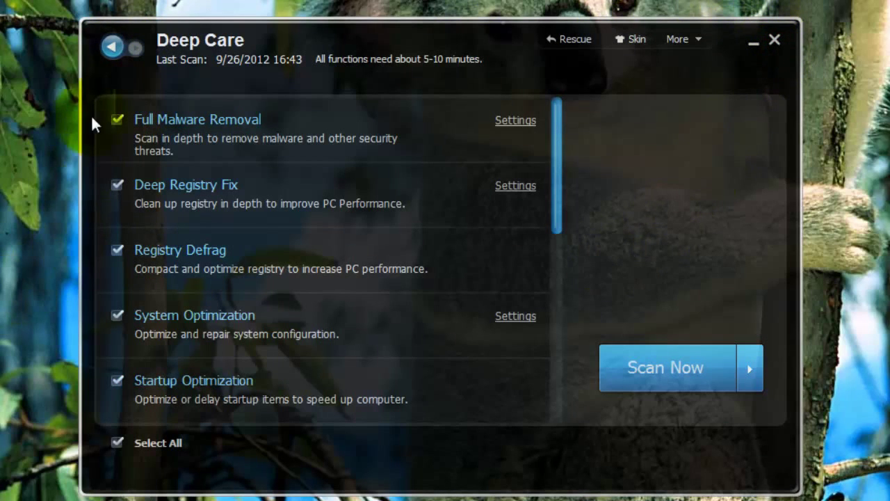
{"action": "left_click", "coordinate": [112, 47]}
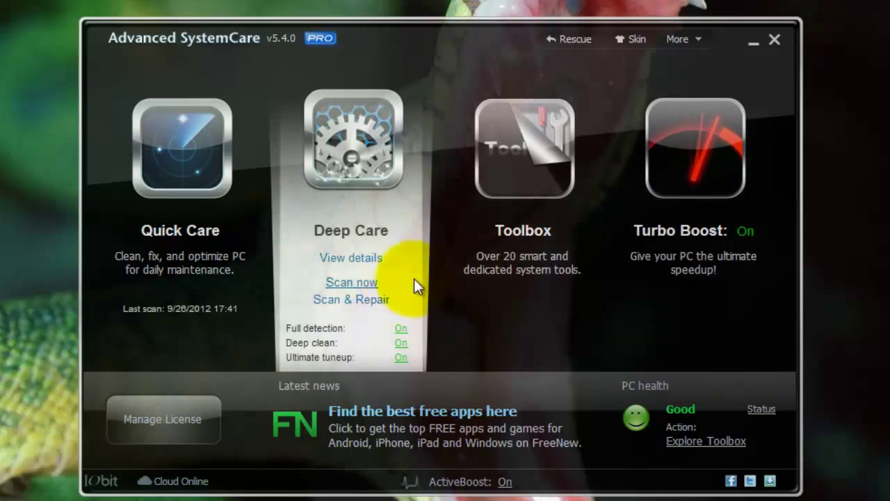
{"action": "mouse_move", "coordinate": [709, 205]}
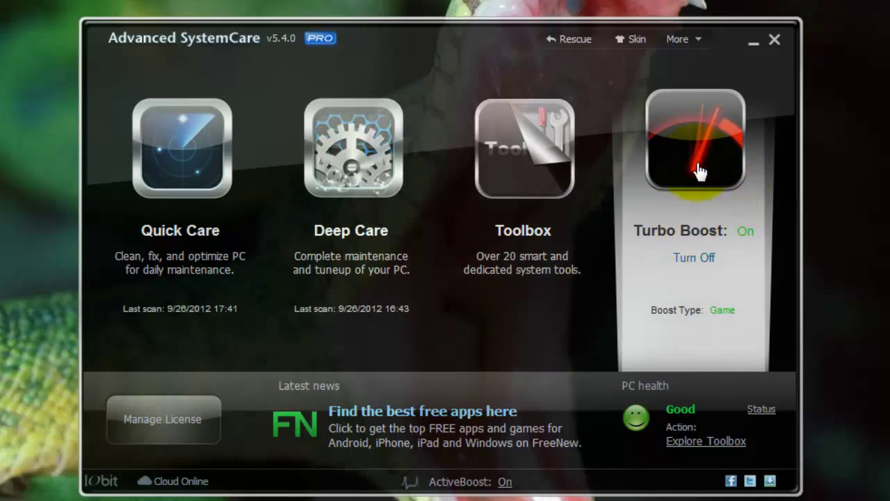
- Turn Turbo Boost off and start its setup with Game Mode selected
{"action": "left_click", "coordinate": [687, 259]}
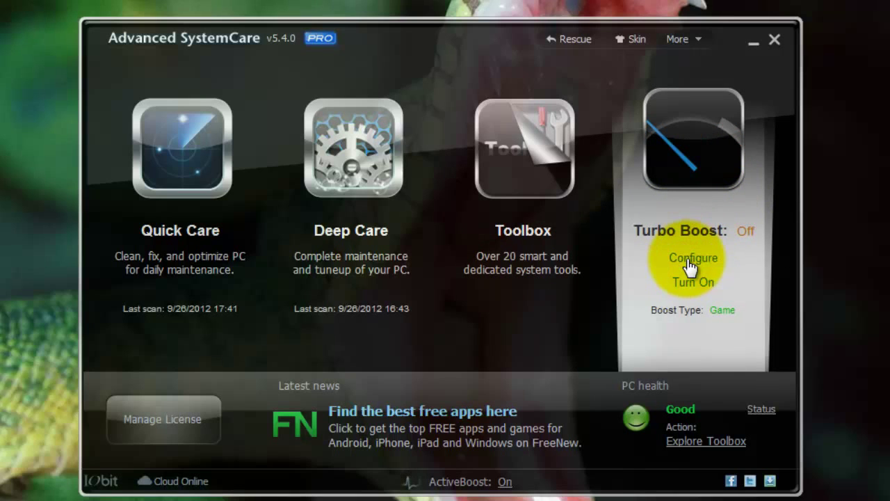
{"action": "left_click", "coordinate": [709, 261]}
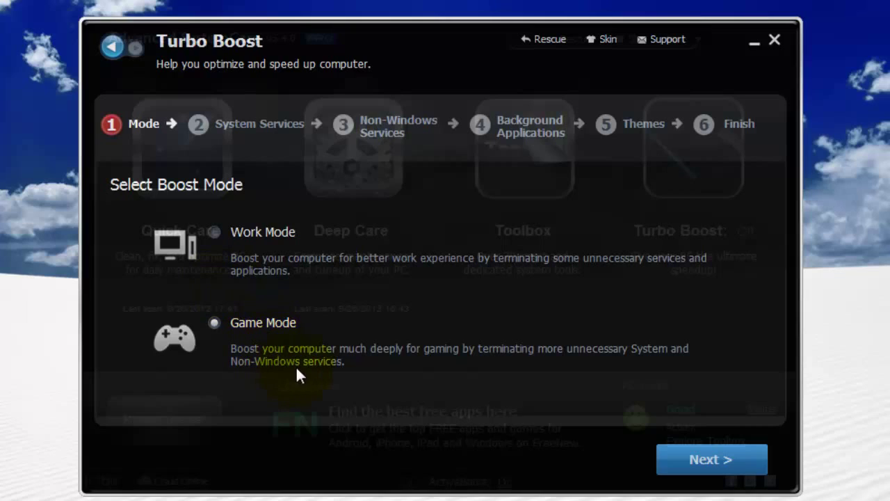
{"action": "left_click", "coordinate": [214, 232]}
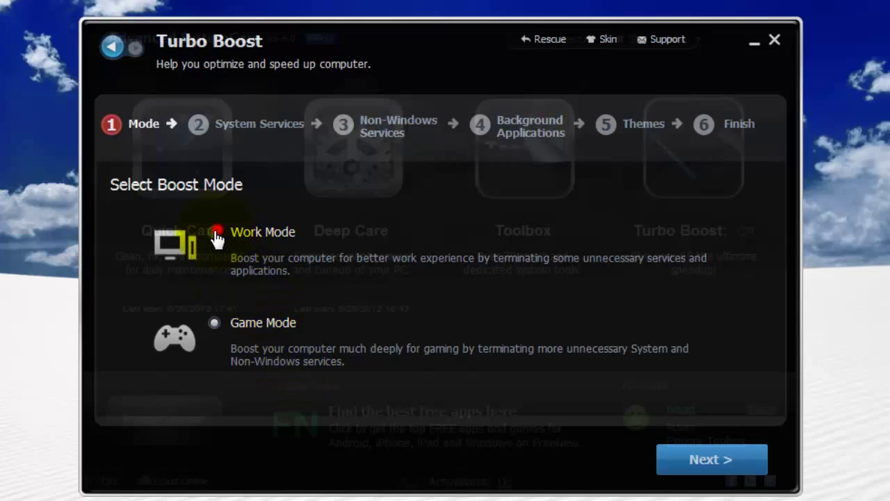
{"action": "left_click", "coordinate": [215, 323]}
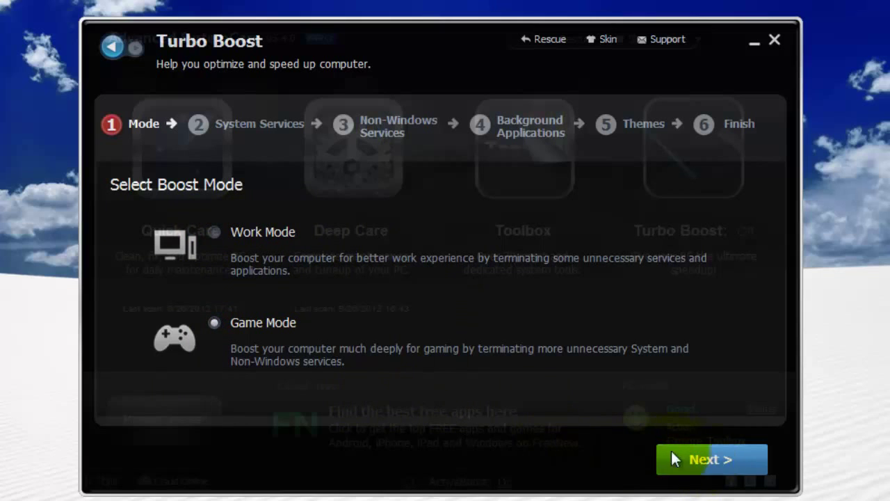
{"action": "left_click", "coordinate": [716, 458]}
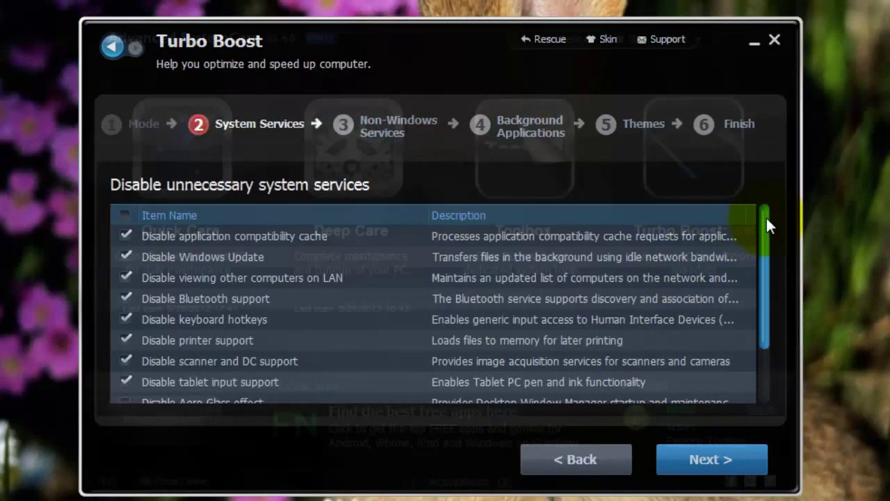
- Widen the Description column in the system services list, then continue to Non-Windows Services
{"action": "left_click_drag", "start_coordinate": [767, 218], "coordinate": [755, 298]}
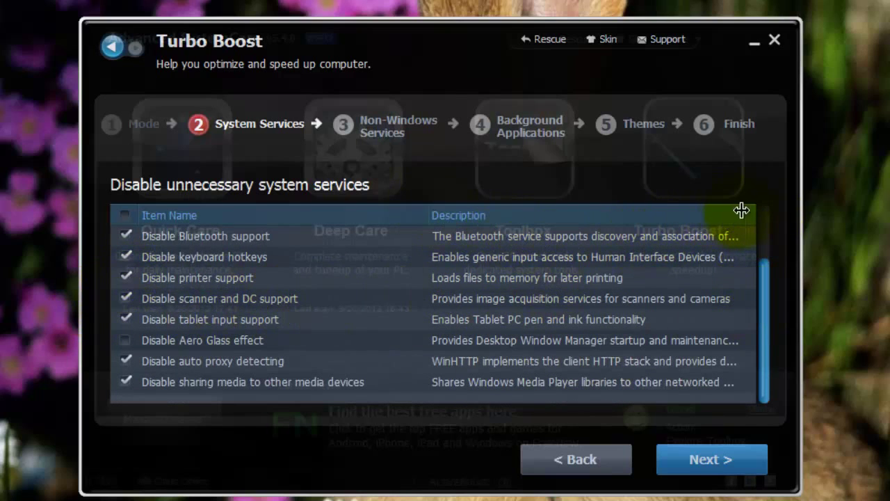
{"action": "left_click_drag", "start_coordinate": [744, 210], "coordinate": [815, 213]}
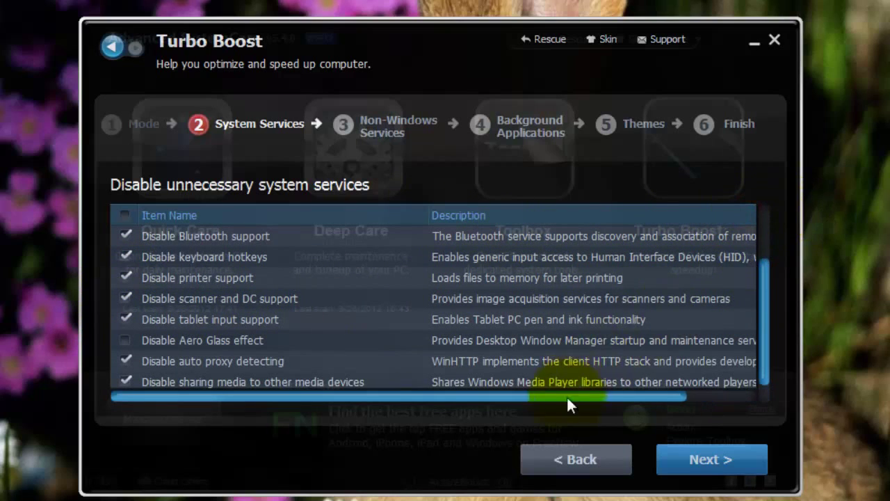
{"action": "left_click_drag", "start_coordinate": [567, 397], "coordinate": [759, 377]}
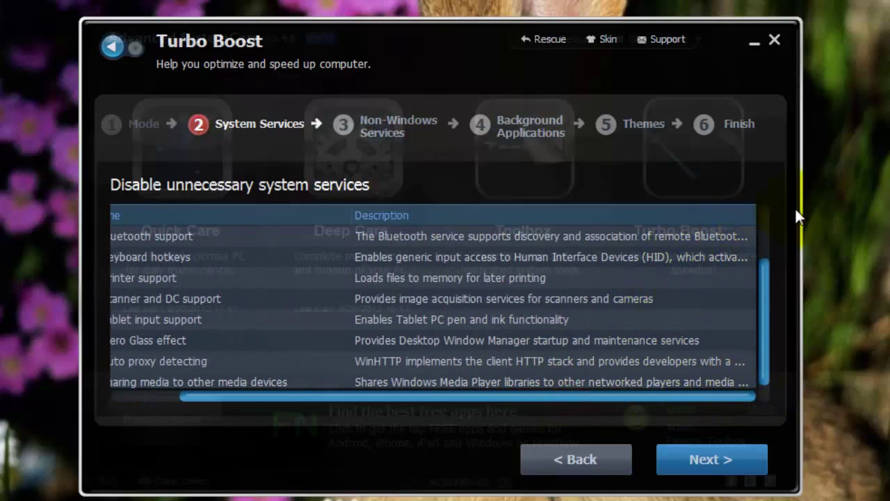
{"action": "left_click_drag", "start_coordinate": [751, 217], "coordinate": [837, 211]}
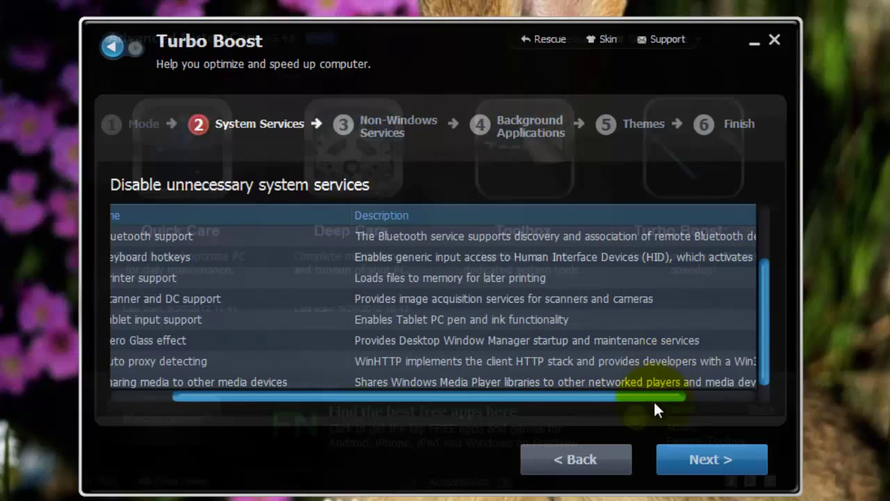
{"action": "left_click_drag", "start_coordinate": [649, 395], "coordinate": [797, 350]}
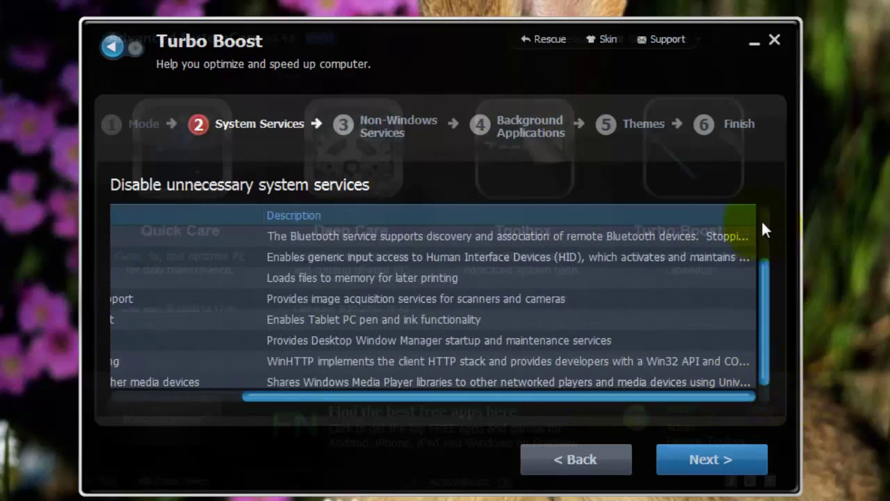
{"action": "mouse_move", "coordinate": [755, 213]}
{"action": "left_mouse_down"}
{"action": "mouse_move", "coordinate": [469, 193]}
{"action": "mouse_move", "coordinate": [616, 220]}
{"action": "mouse_move", "coordinate": [751, 219]}
{"action": "left_mouse_up"}
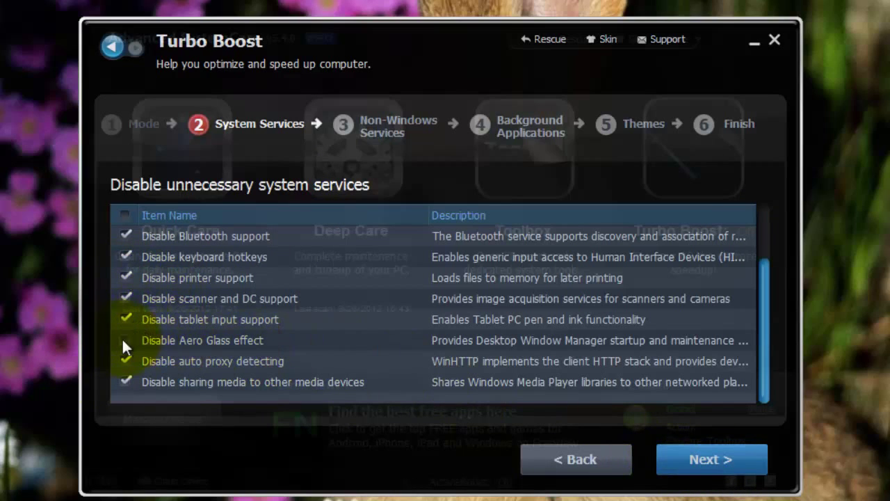
{"action": "left_click", "coordinate": [710, 457]}
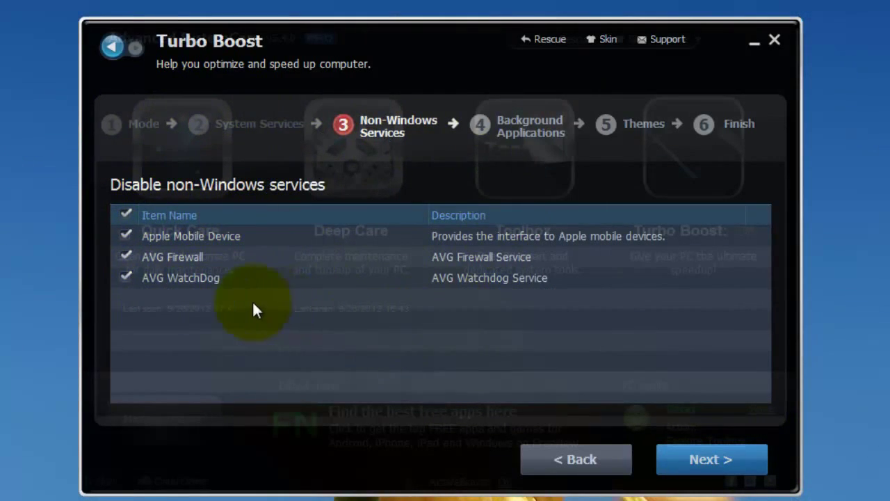
- Pass the background applications step, choose No on Themes, and leave Windows-startup activation unticked
{"action": "left_click", "coordinate": [732, 455]}
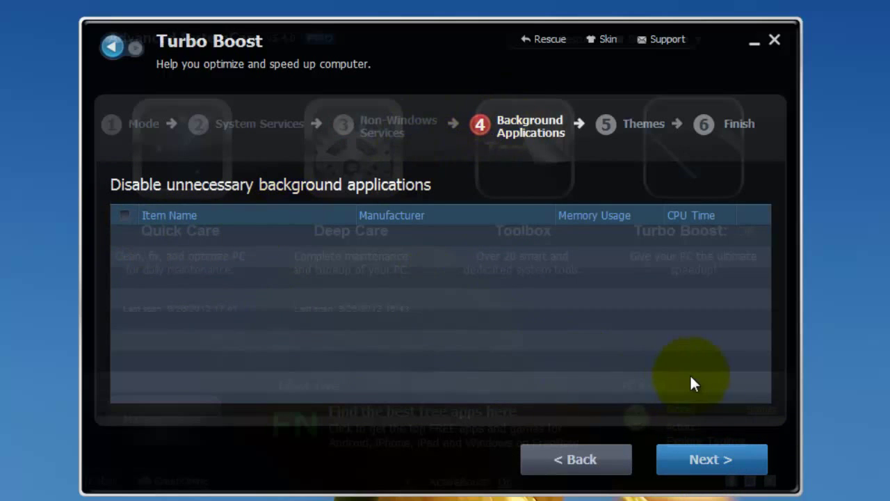
{"action": "left_click", "coordinate": [712, 462]}
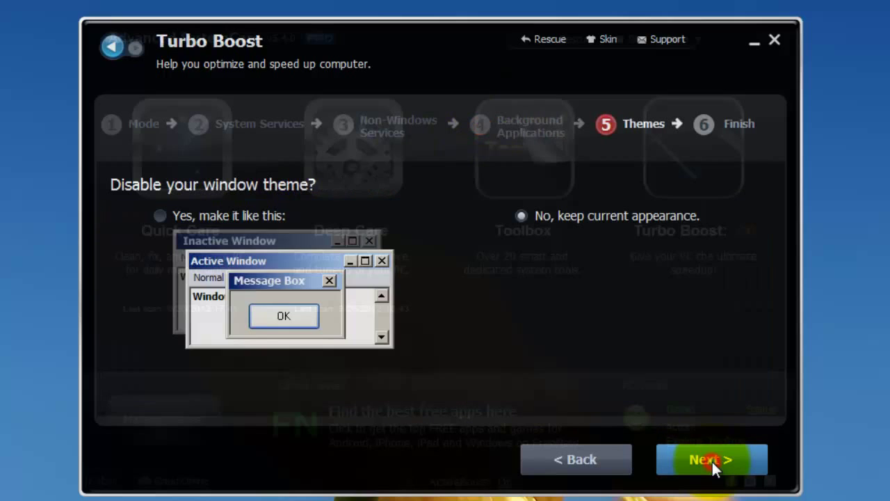
{"action": "left_click", "coordinate": [158, 218]}
{"action": "left_click", "coordinate": [579, 217]}
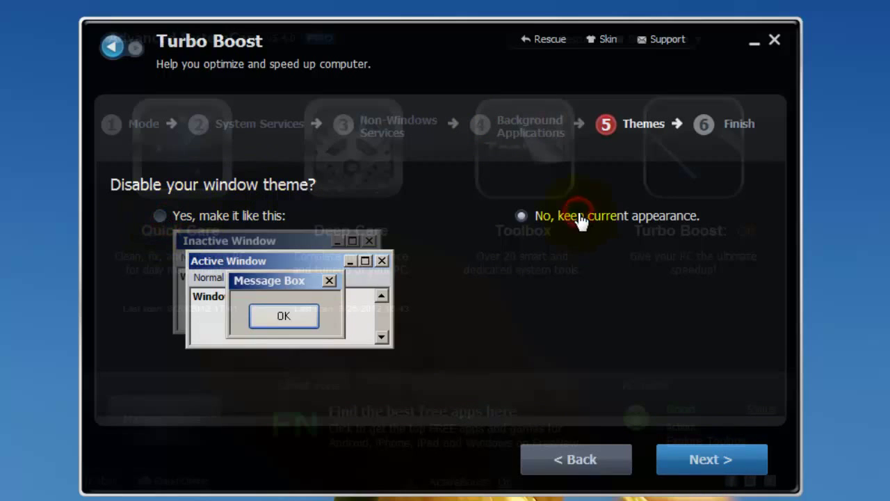
{"action": "left_click", "coordinate": [719, 457]}
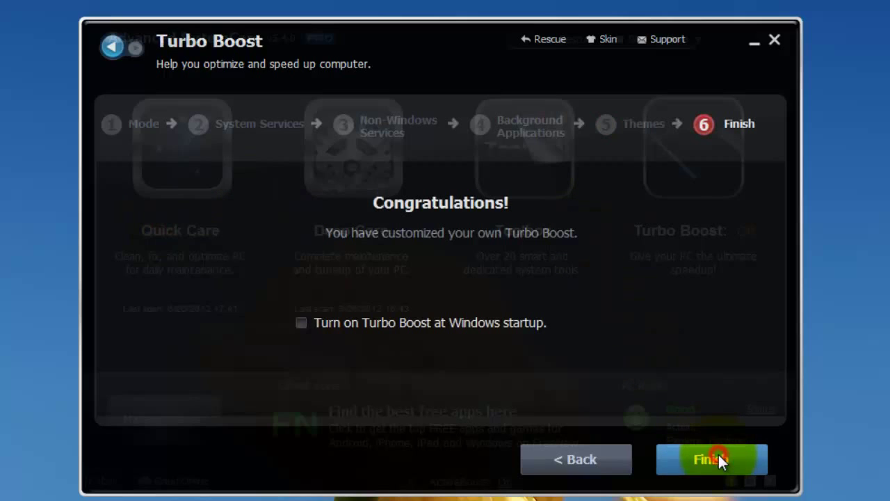
{"action": "left_click", "coordinate": [321, 325]}
{"action": "left_click", "coordinate": [320, 325]}
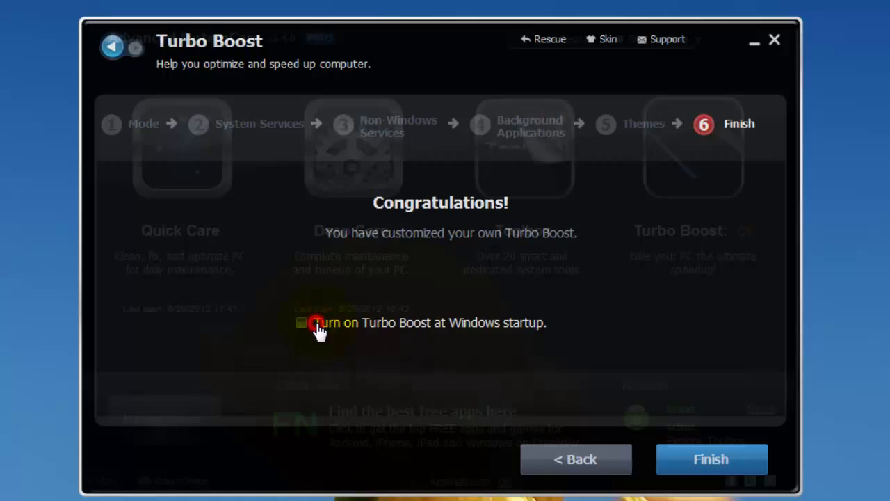
- Finish the wizard so the customised Turbo Boost turns on, and let the activation list complete
{"action": "left_click", "coordinate": [702, 461]}
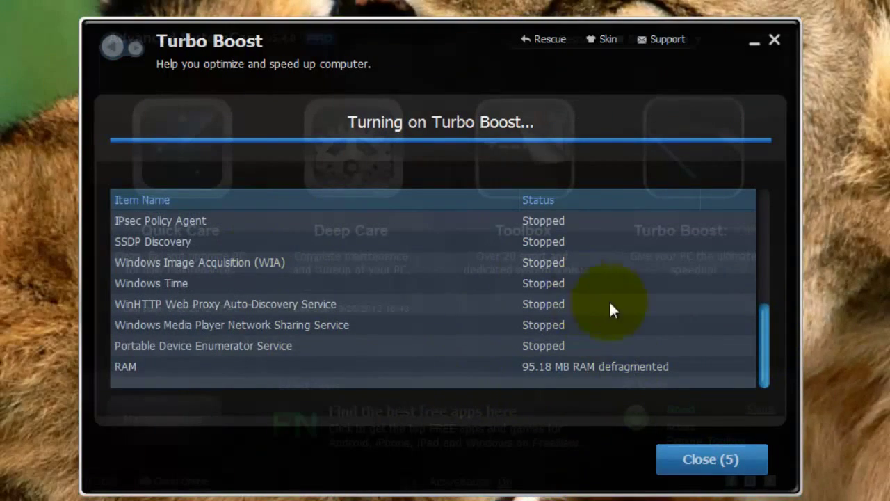
{"action": "left_click_drag", "start_coordinate": [763, 332], "coordinate": [740, 374]}
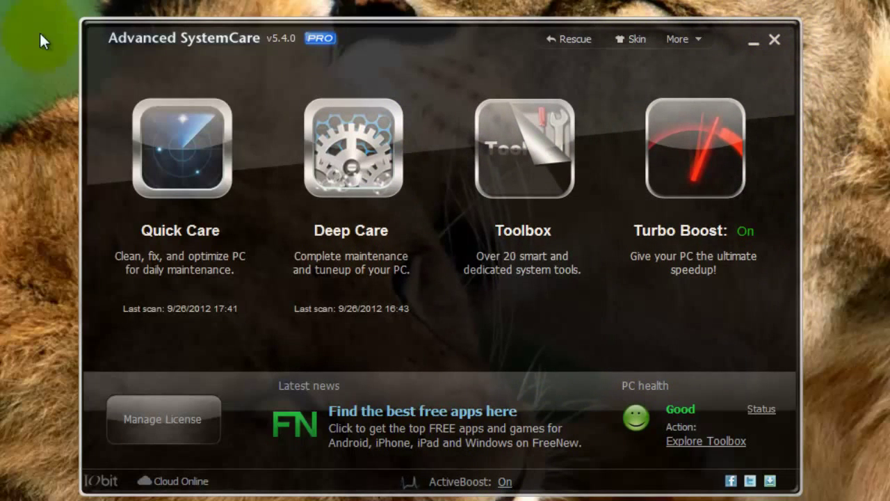
{"action": "mouse_move", "coordinate": [629, 258]}
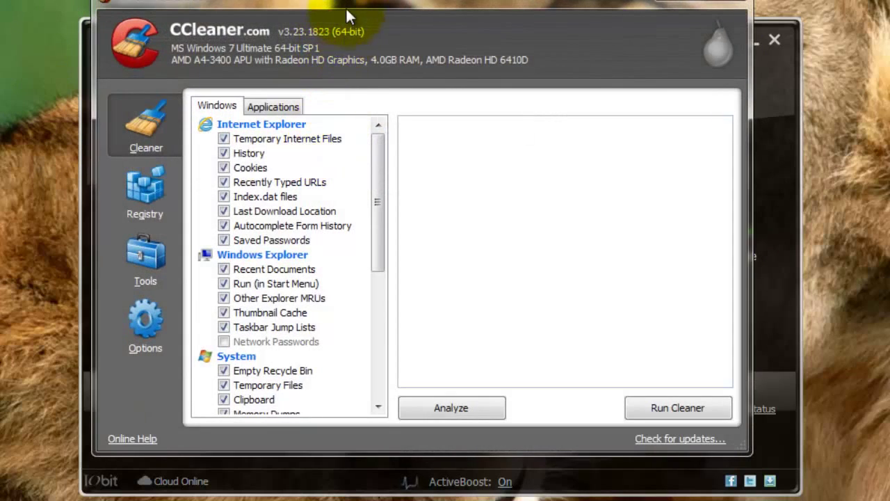
{"action": "left_click_drag", "start_coordinate": [346, 9], "coordinate": [352, 18]}
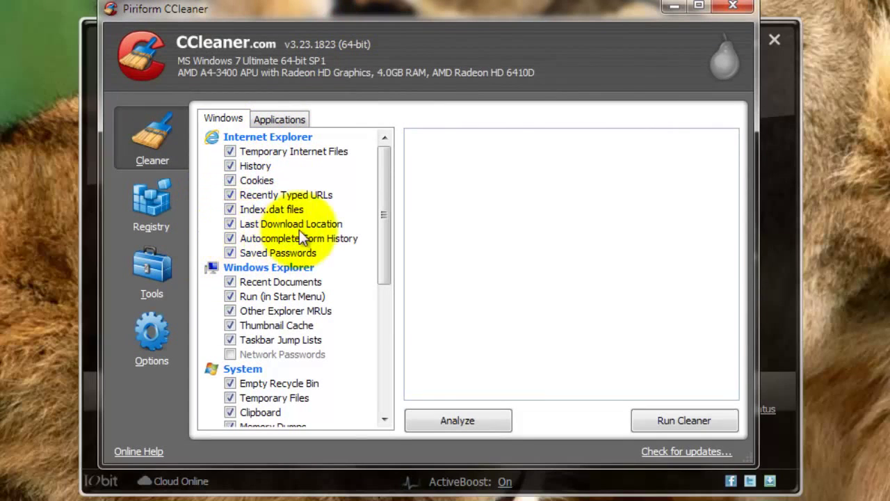
{"action": "left_click", "coordinate": [239, 150]}
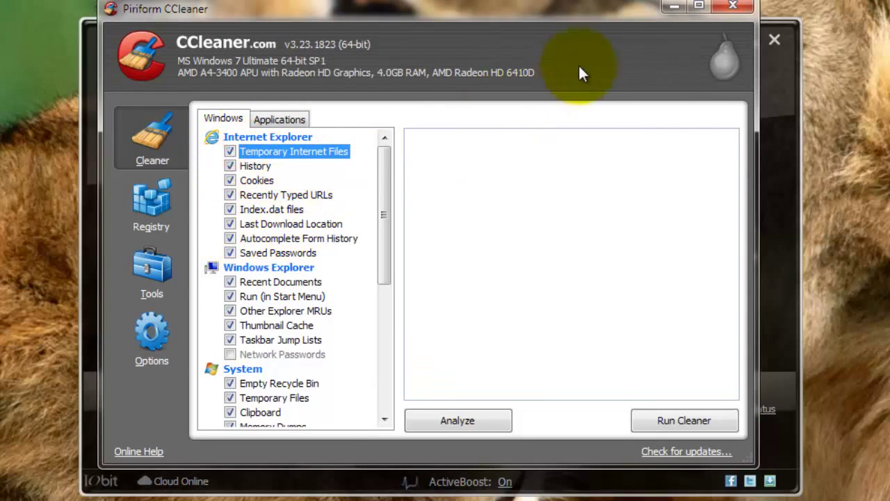
- Minimise CCleaner to bring back the SystemCare main window showing Turbo Boost On and health Good
{"action": "left_click", "coordinate": [668, 7]}
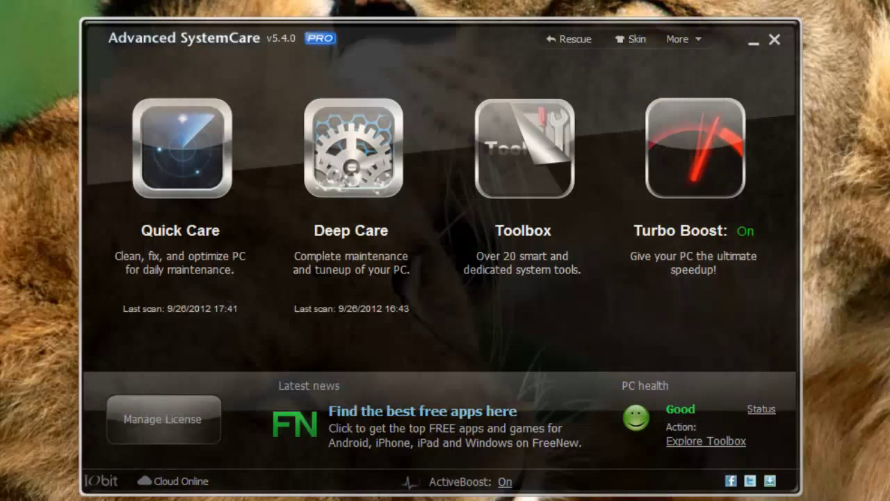
{"action": "mouse_move", "coordinate": [533, 172]}
{"action": "mouse_move", "coordinate": [425, 166]}
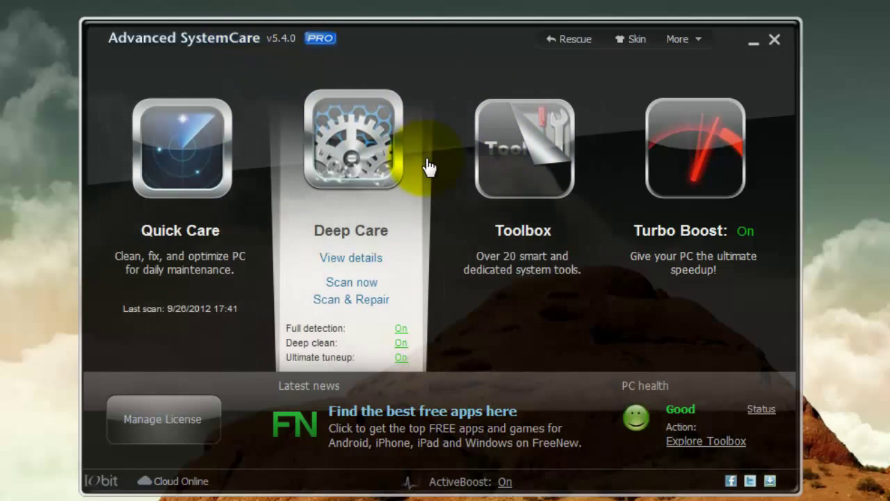
{"action": "mouse_move", "coordinate": [504, 240]}
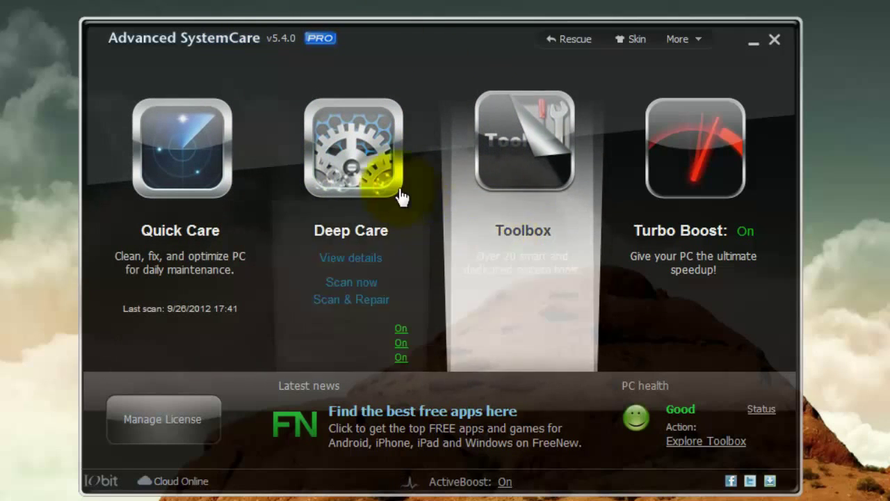
{"action": "mouse_move", "coordinate": [422, 323]}
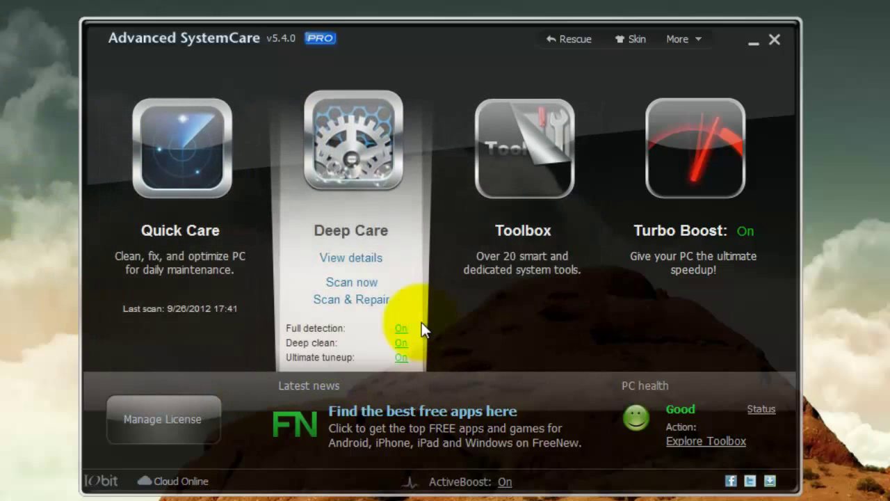
{"action": "mouse_move", "coordinate": [507, 199]}
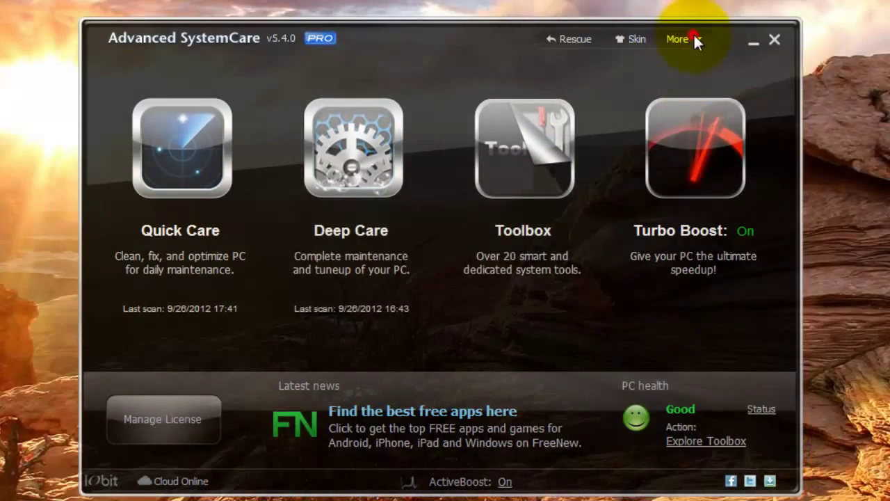
- Open Settings to Deep Care's Junk Files Clean options and compare them side by side with CCleaner
{"action": "left_click", "coordinate": [693, 37]}
{"action": "left_click", "coordinate": [738, 47]}
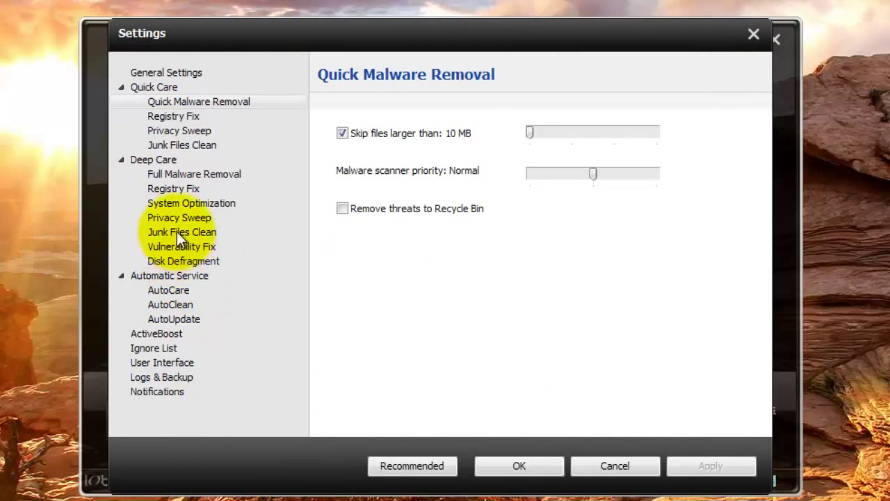
{"action": "left_click", "coordinate": [176, 229]}
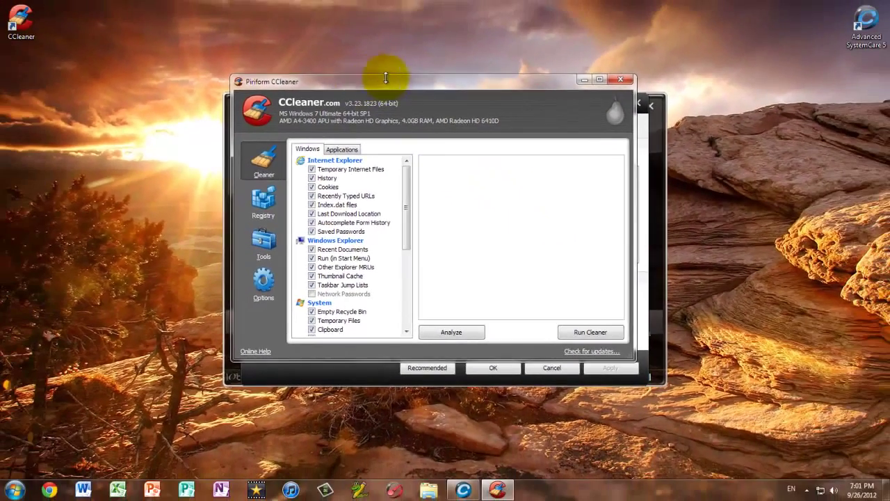
{"action": "left_click_drag", "start_coordinate": [378, 82], "coordinate": [237, 100]}
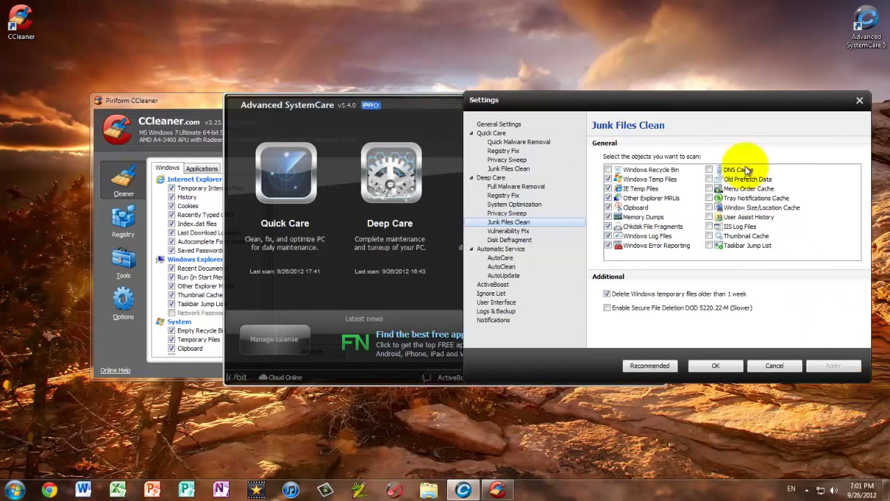
{"action": "left_click", "coordinate": [860, 101]}
{"action": "left_click_drag", "start_coordinate": [457, 107], "coordinate": [690, 121]}
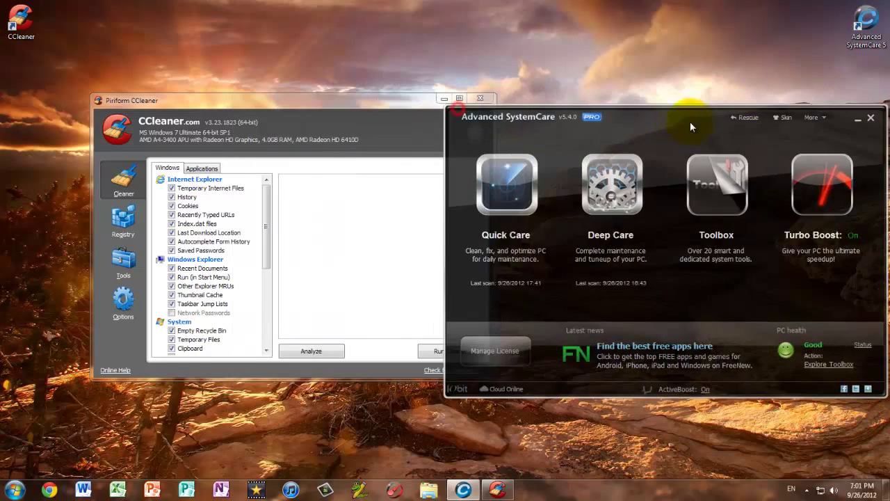
{"action": "left_click_drag", "start_coordinate": [288, 100], "coordinate": [263, 100]}
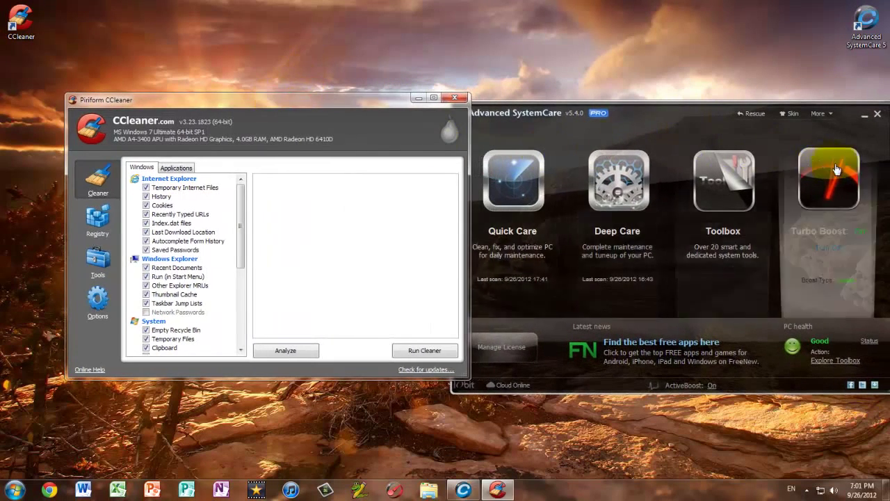
- Reopen Junk Files Clean settings, leave Old Prefetch Data unchecked, then close Settings and CCleaner
{"action": "left_click", "coordinate": [825, 115]}
{"action": "left_click", "coordinate": [825, 116]}
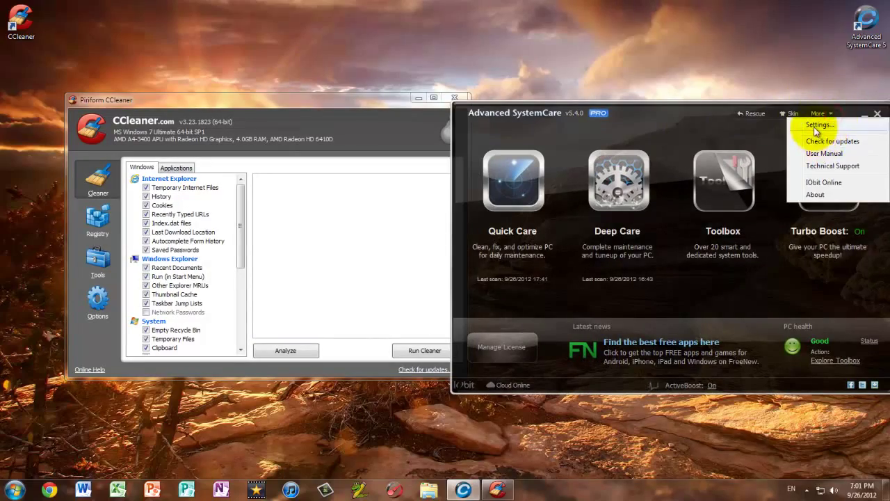
{"action": "left_click", "coordinate": [816, 124]}
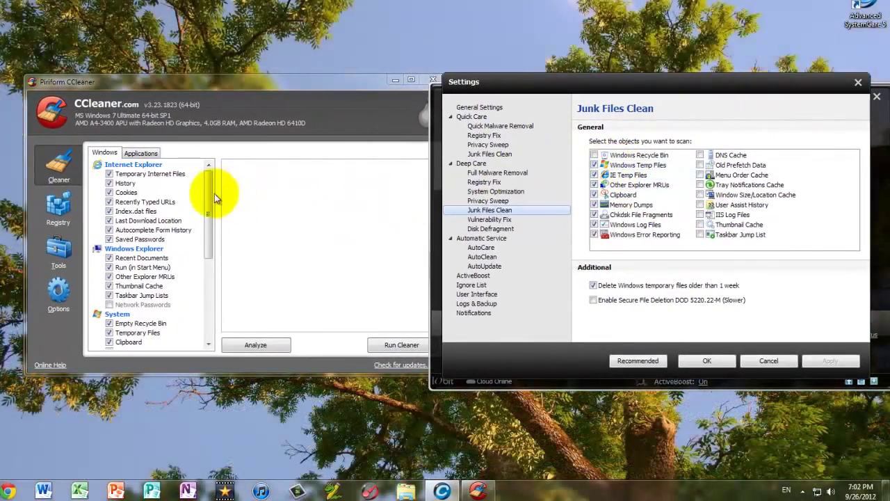
{"action": "left_click_drag", "start_coordinate": [215, 199], "coordinate": [204, 295]}
{"action": "left_click", "coordinate": [700, 165]}
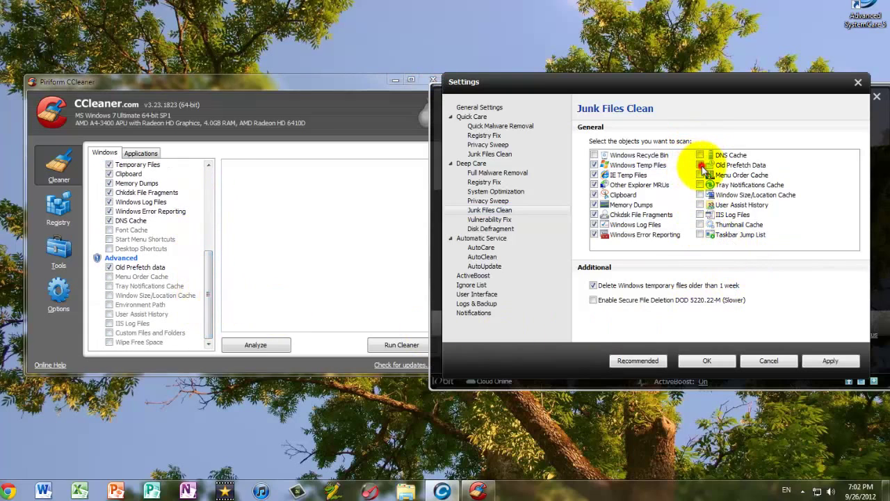
{"action": "left_click", "coordinate": [524, 272]}
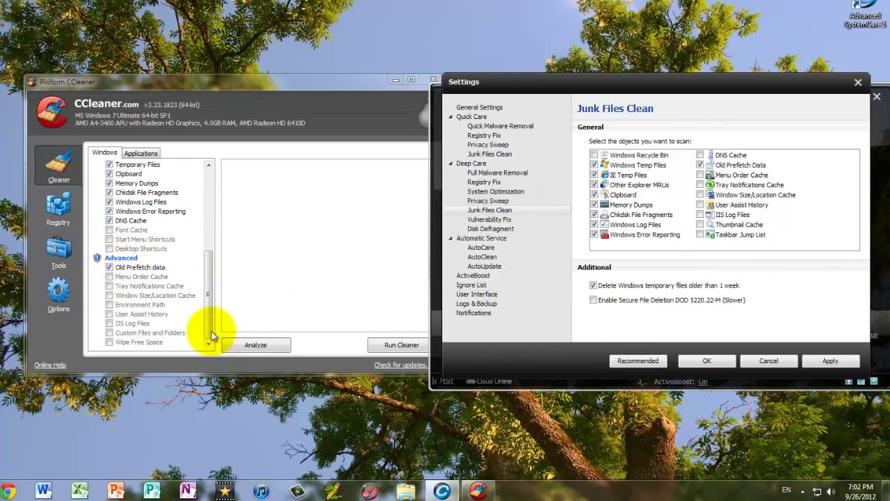
{"action": "left_click", "coordinate": [700, 165]}
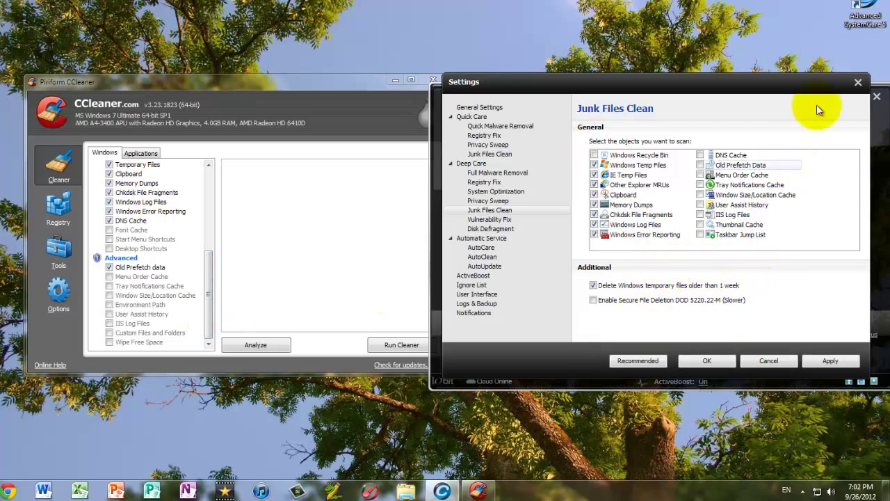
{"action": "left_click", "coordinate": [858, 84]}
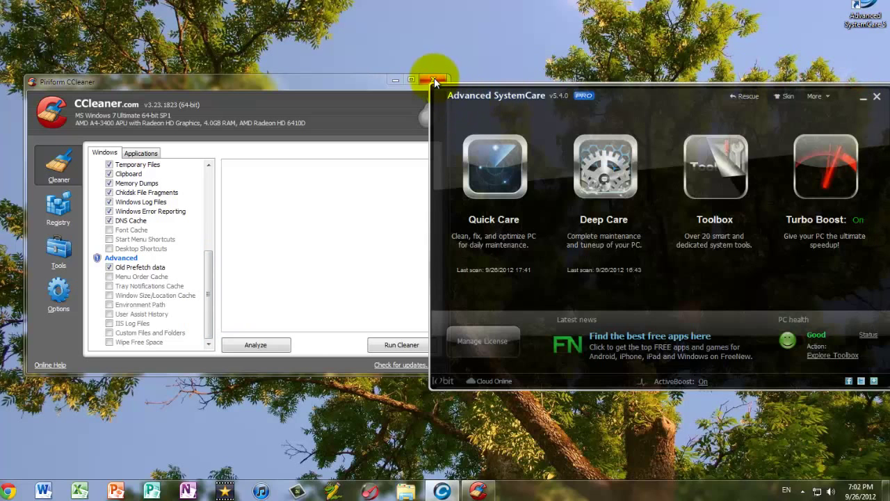
{"action": "left_click", "coordinate": [231, 82]}
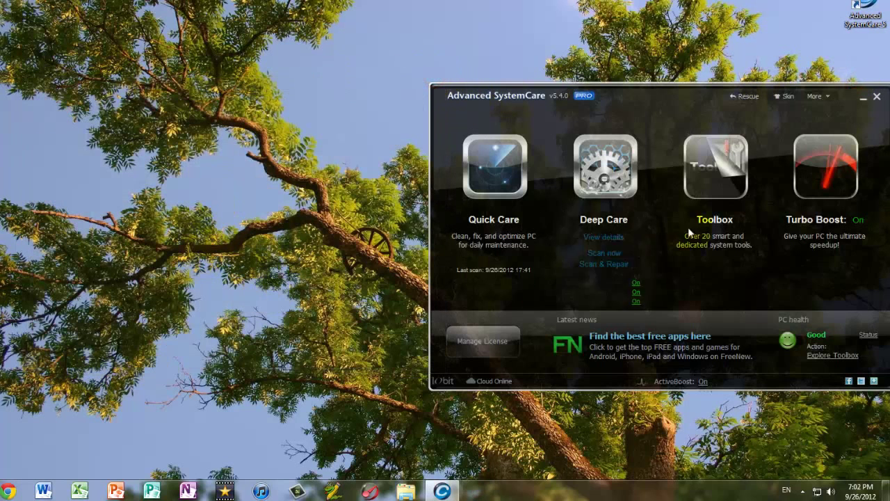
- Run a Smart RAM Deep Clean from the Toolbox, cutting RAM use to 908.81 MB, then close Smart RAM
{"action": "left_click_drag", "start_coordinate": [654, 100], "coordinate": [416, 107]}
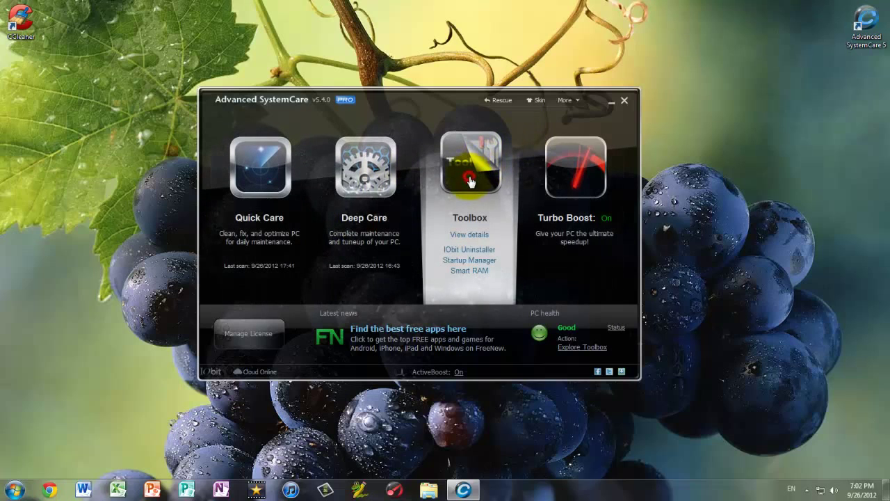
{"action": "left_click", "coordinate": [442, 191]}
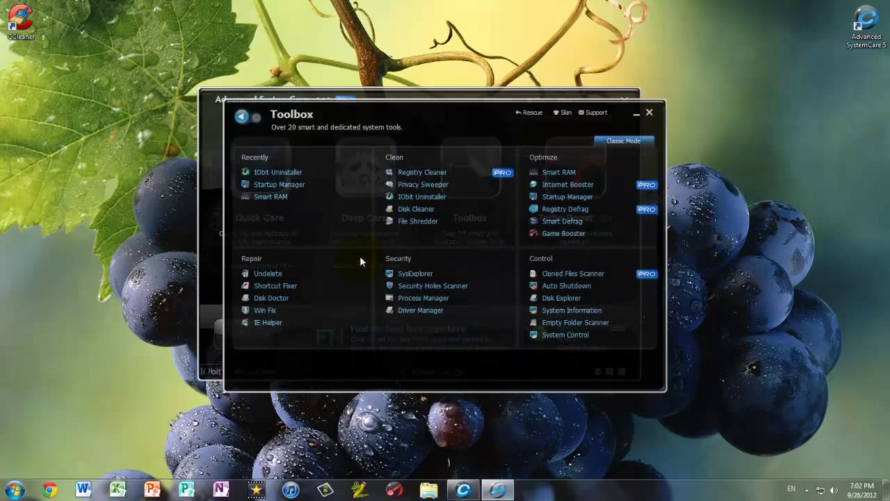
{"action": "left_click_drag", "start_coordinate": [354, 127], "coordinate": [329, 115]}
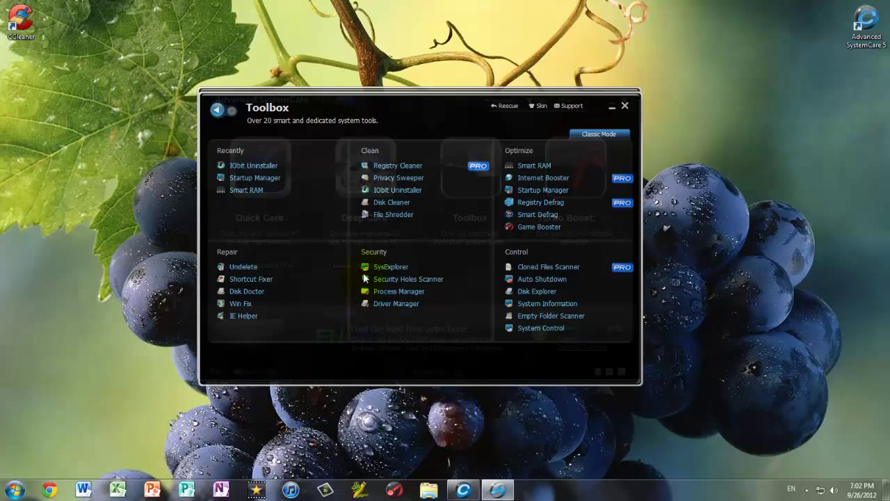
{"action": "left_click", "coordinate": [244, 190]}
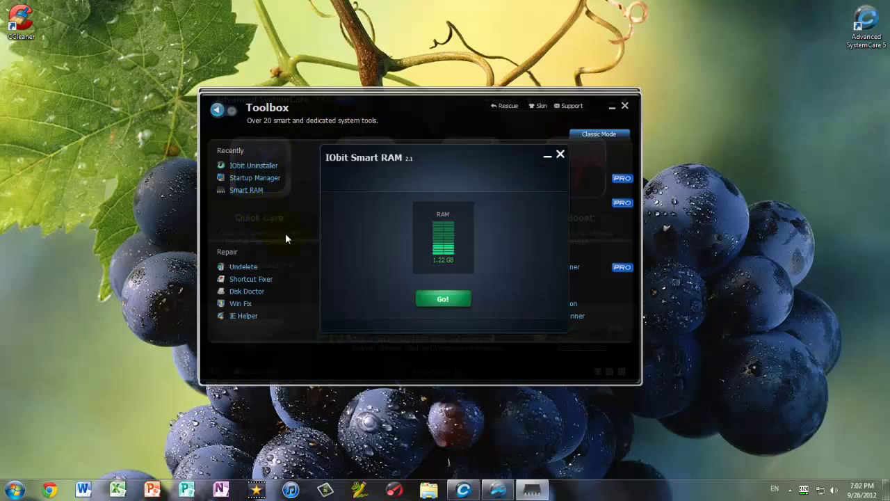
{"action": "left_click", "coordinate": [442, 301]}
{"action": "left_click", "coordinate": [446, 330]}
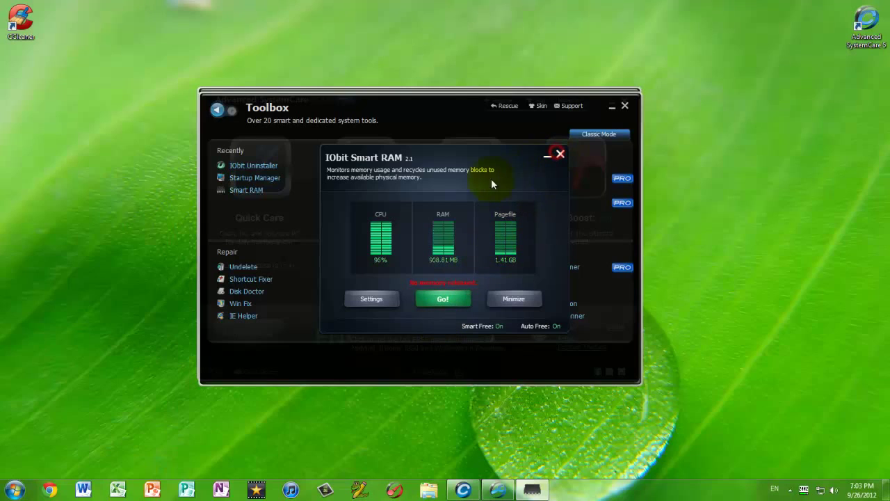
{"action": "left_click", "coordinate": [560, 155]}
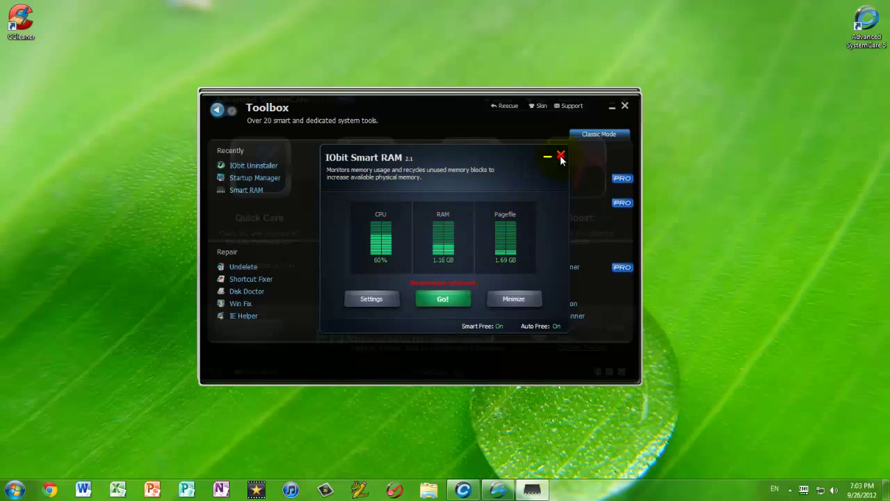
- Briefly view Startup Manager, close the Toolbox, and scroll through the Deep Care scan checklist
{"action": "left_click", "coordinate": [249, 180]}
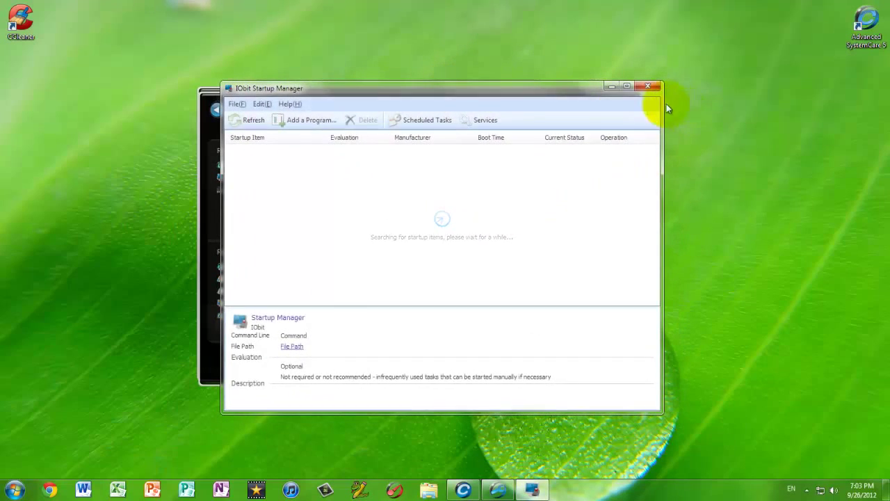
{"action": "left_click", "coordinate": [647, 87]}
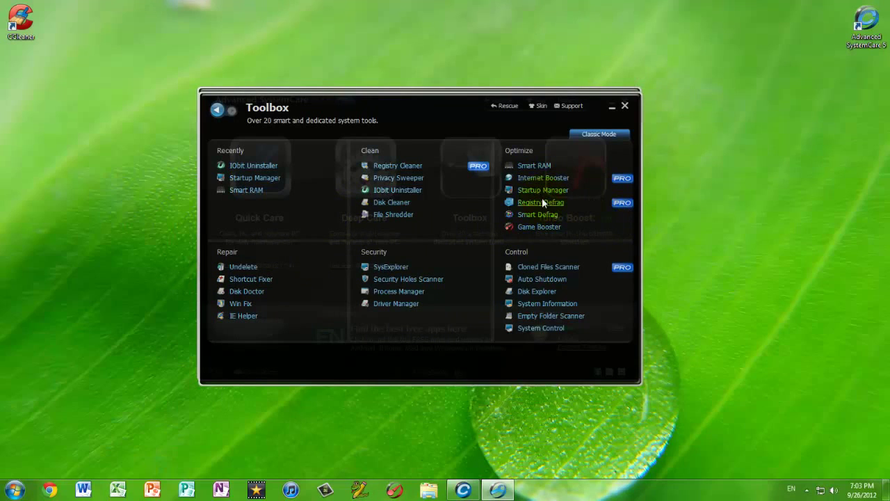
{"action": "left_click", "coordinate": [625, 105]}
{"action": "left_click", "coordinate": [365, 178]}
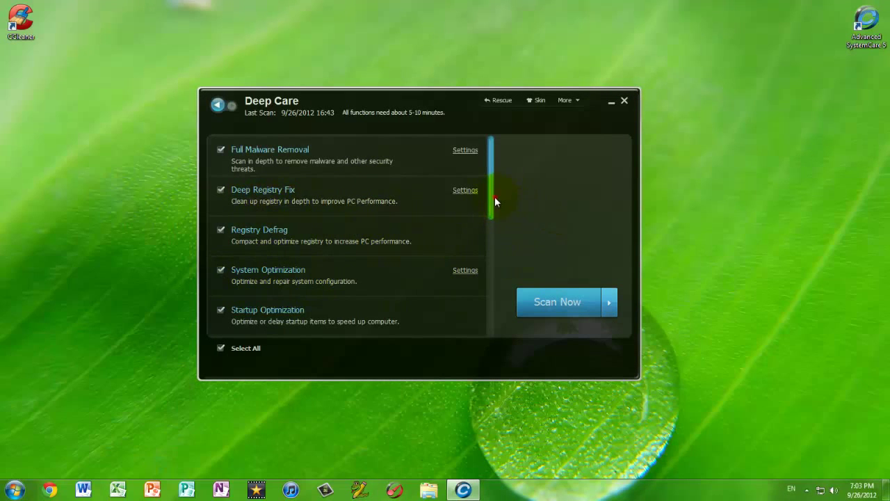
{"action": "left_click_drag", "start_coordinate": [495, 201], "coordinate": [490, 260]}
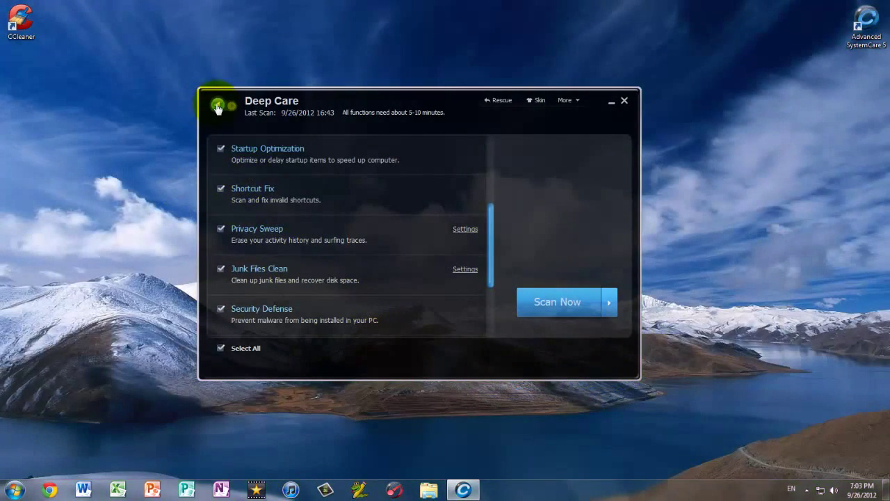
- Go back from Deep Care to the main screen and close Advanced SystemCare, leaving the empty desktop
{"action": "left_click", "coordinate": [218, 105]}
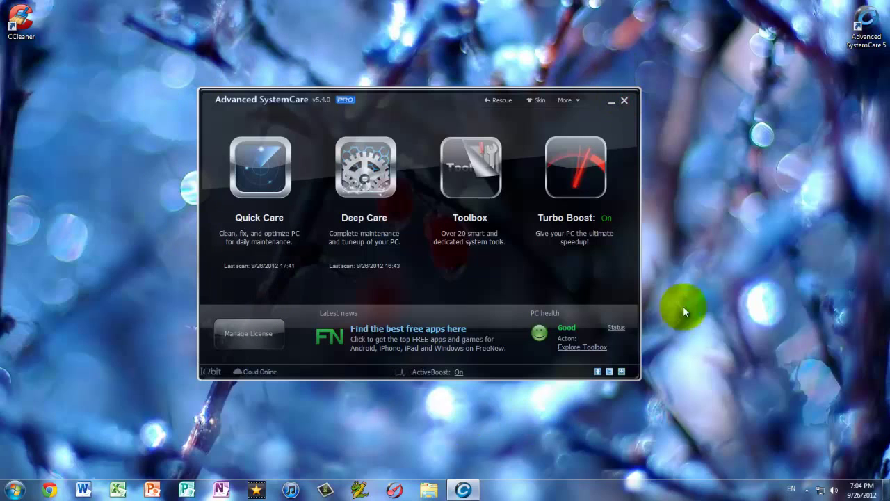
{"action": "mouse_move", "coordinate": [576, 157]}
{"action": "left_click", "coordinate": [624, 100]}
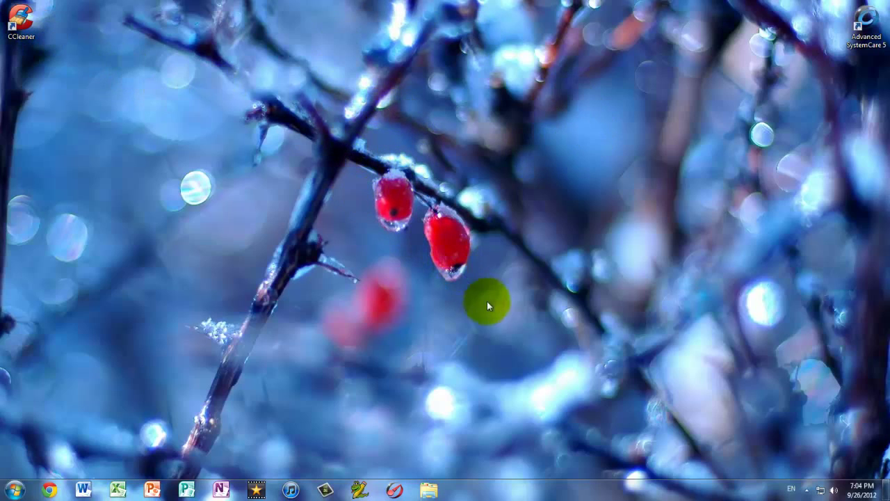
{"action": "left_click_drag", "start_coordinate": [489, 303], "coordinate": [341, 157]}
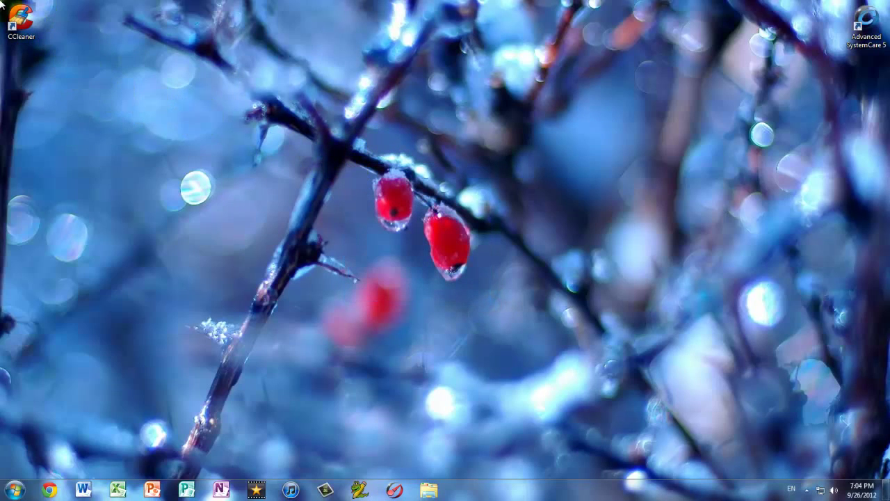